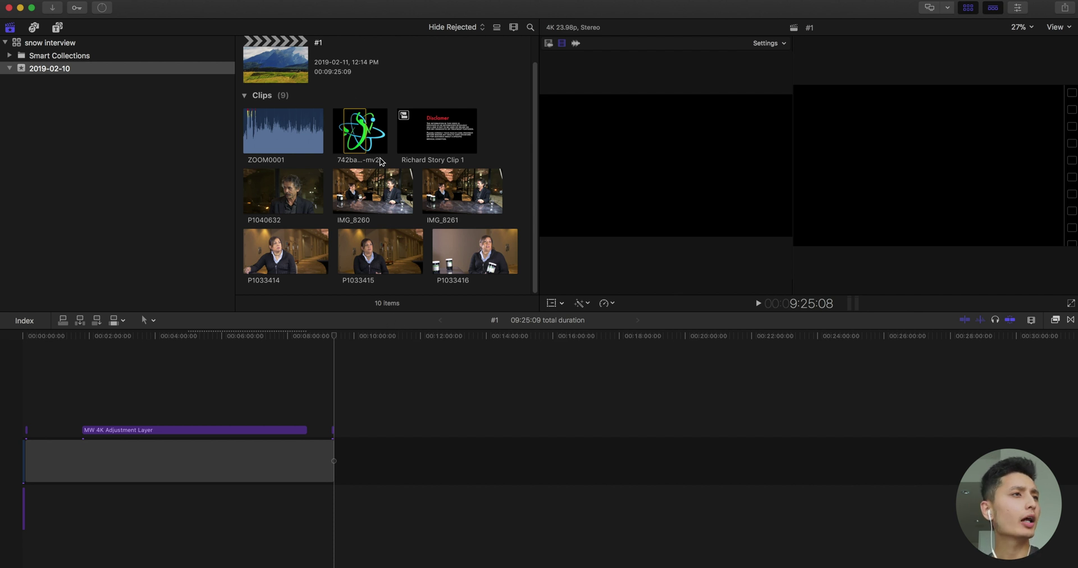
Add IMG_8260 and the ZOOM0001 audio below it to the end of the timeline
click(332, 118)
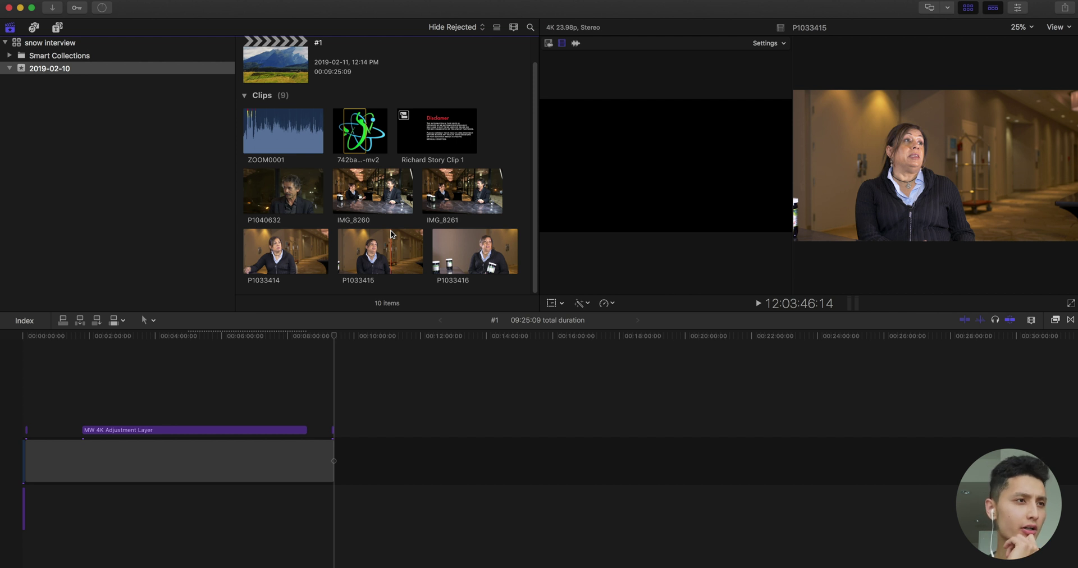
drag(363, 184, 342, 464)
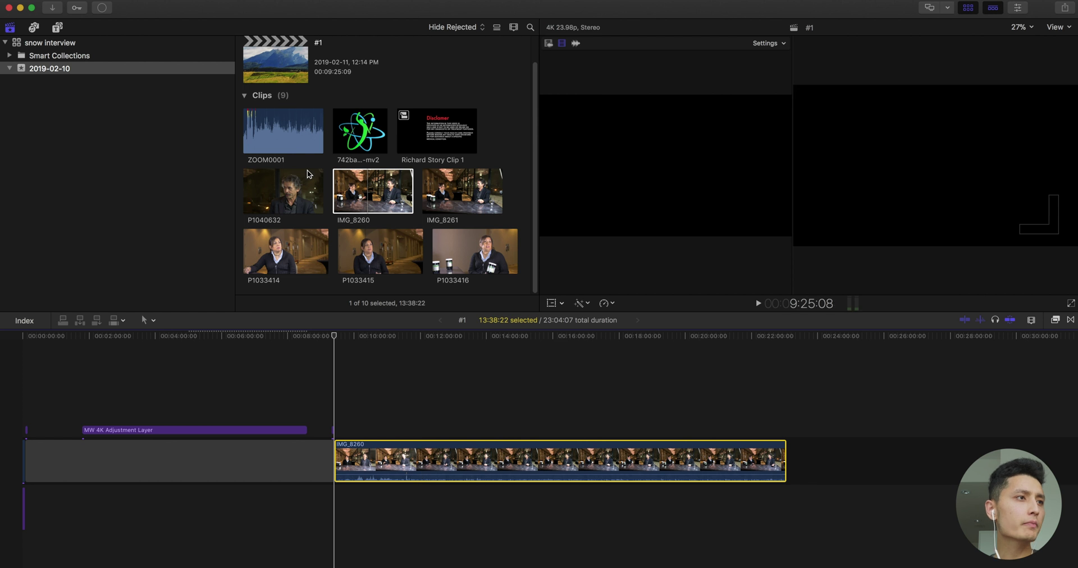
drag(283, 131, 332, 502)
Slide ZOOM0001 later to line up with IMG_8260, then remove both clips from the timeline
key(super+equal)
key(super+equal)
key(super+equal)
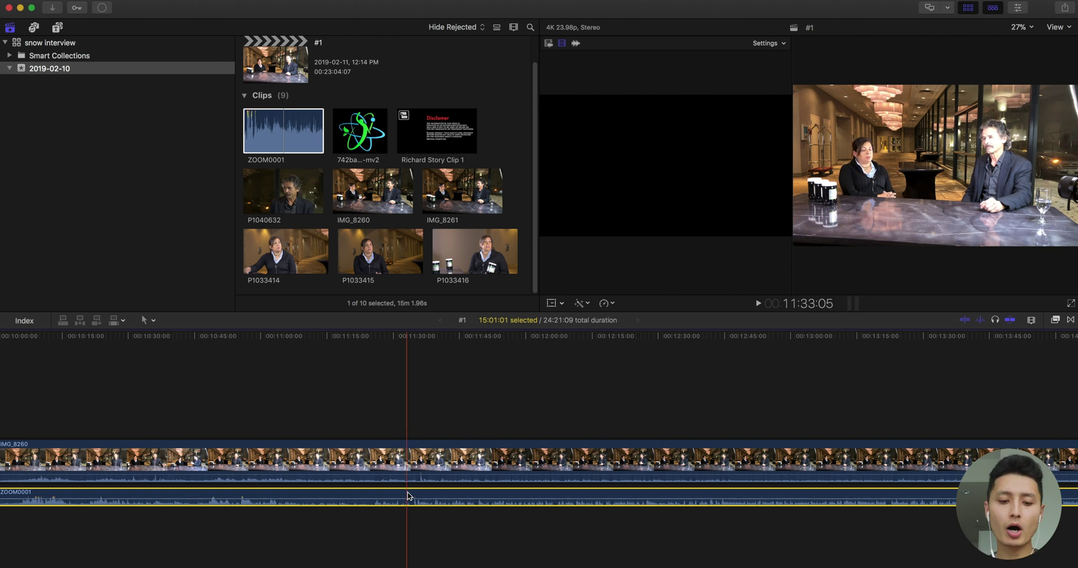
key(super+equal)
key(super+equal)
drag(409, 493, 449, 492)
key(super+equal)
key(super+equal)
key(super+equal)
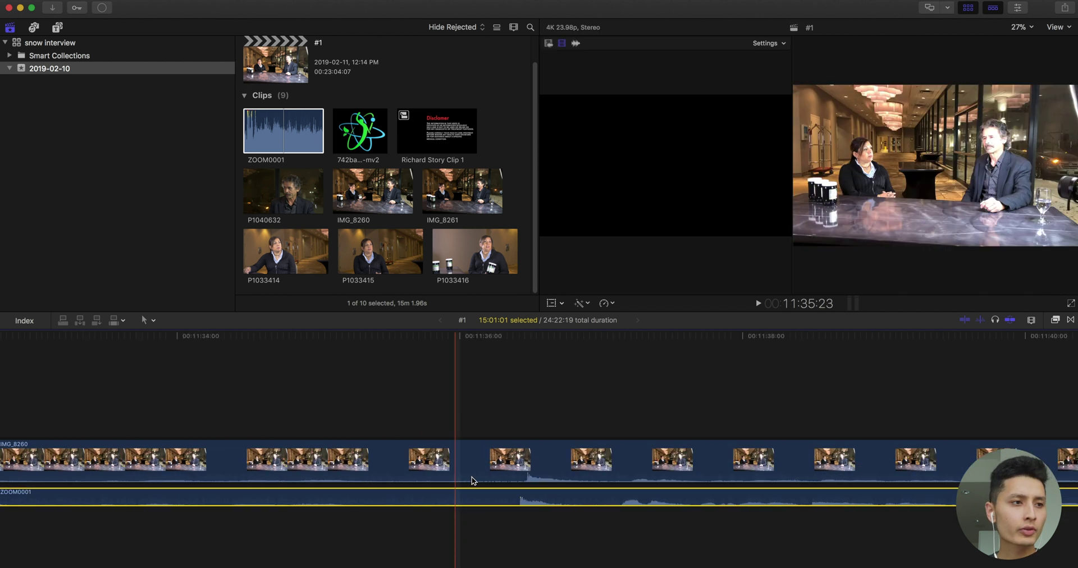
drag(521, 496, 527, 492)
key(super+minus)
key(super+minus)
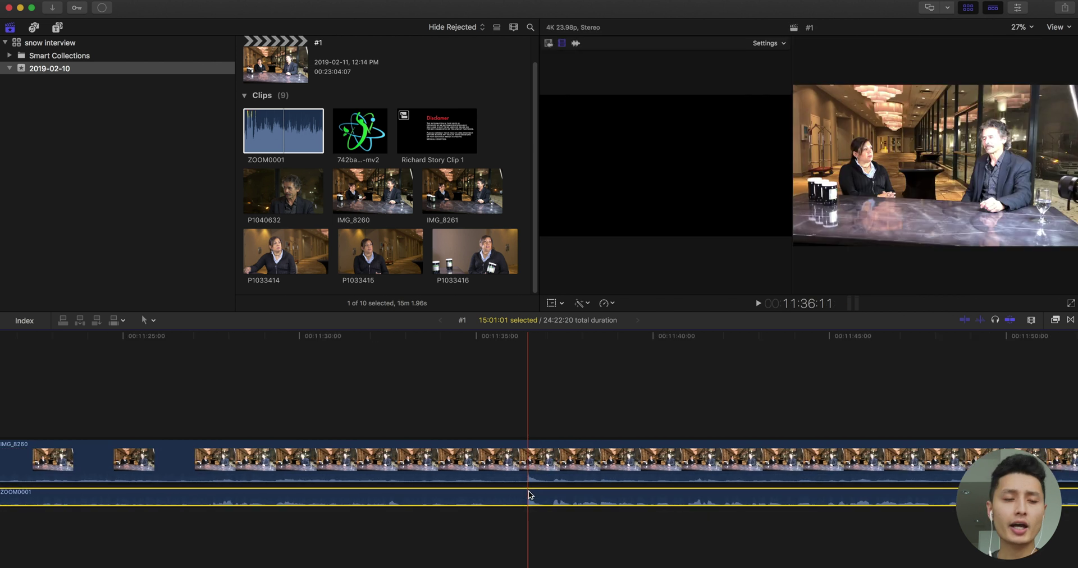
key(super+minus)
key(super+minus)
key(super+minus)
key(super+minus)
key(super+minus)
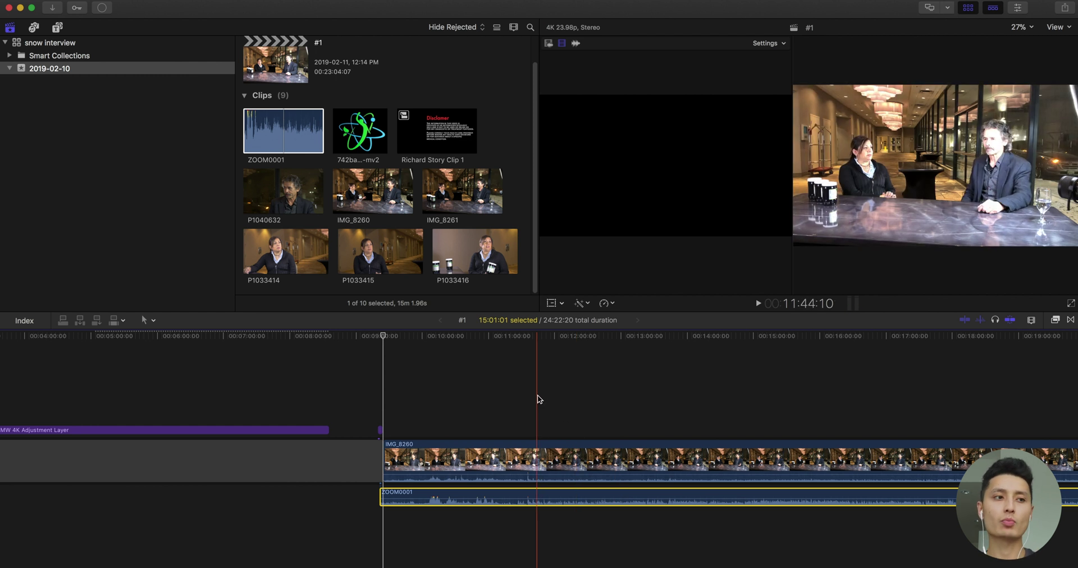
key(Delete)
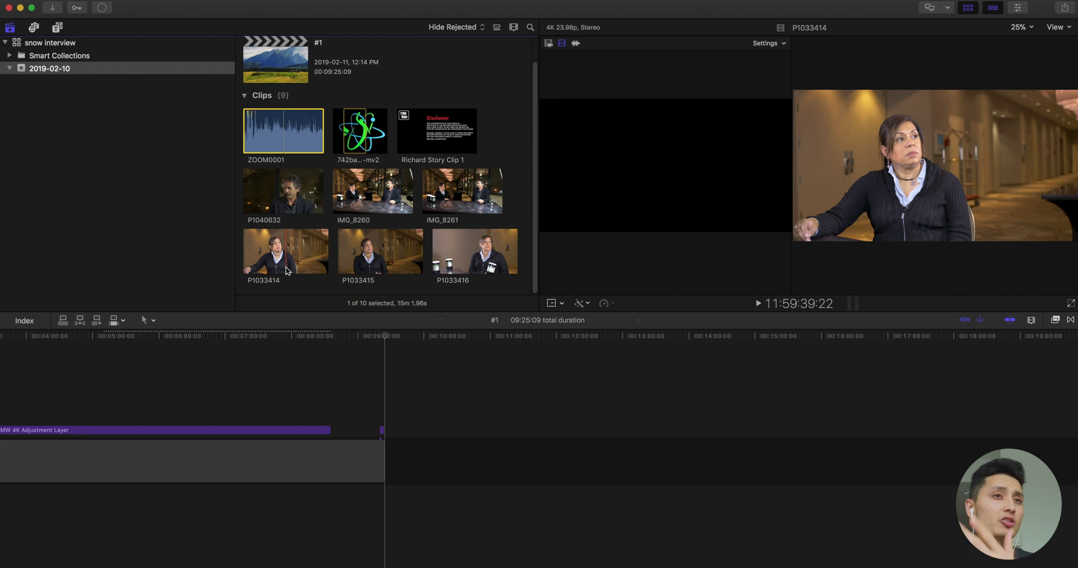
Select ZOOM0001 plus the six camera clips and start a New Multicam Clip from them
key(Down)
key(Down)
key(Down)
key(Down)
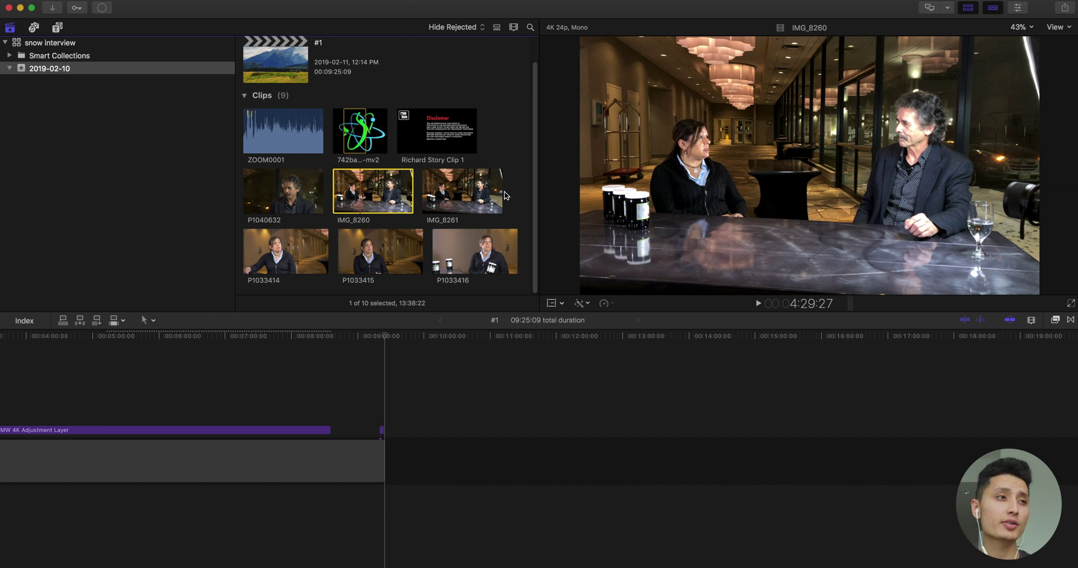
click(291, 130)
super+click(283, 190)
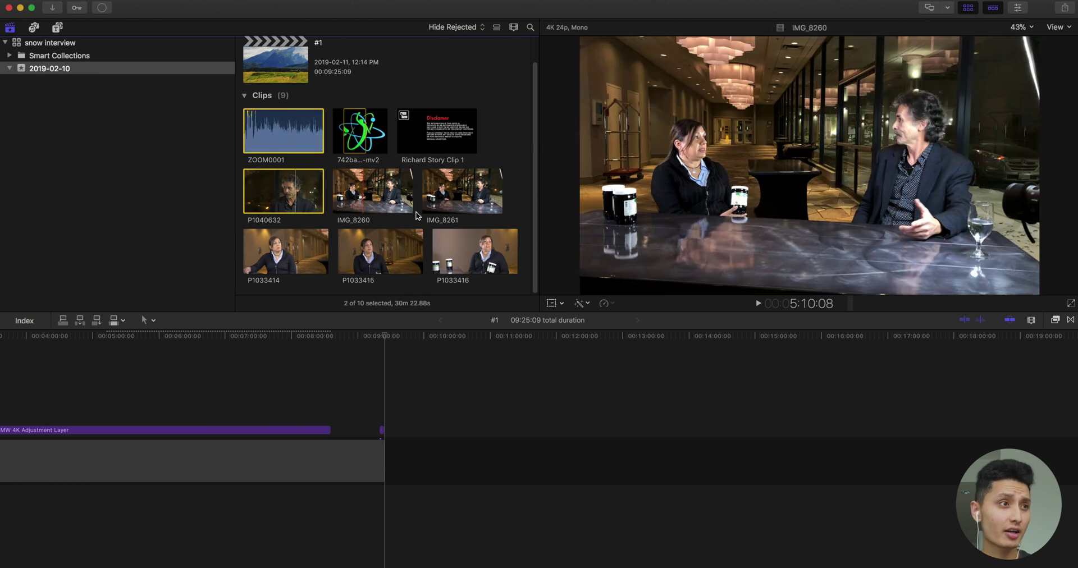
super+click(449, 203)
super+click(373, 191)
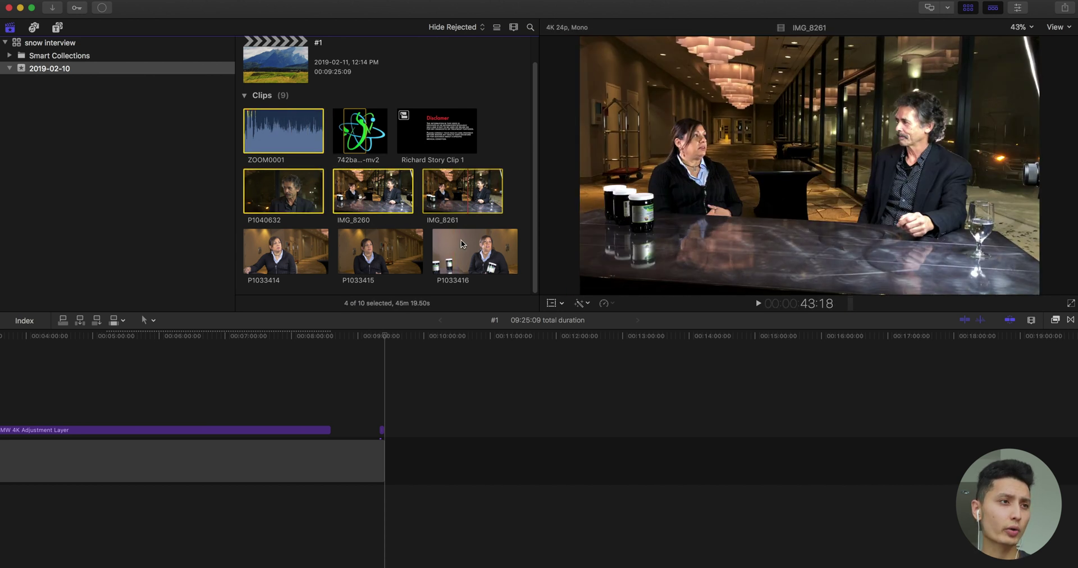
super+click(475, 251)
super+click(359, 262)
super+click(286, 250)
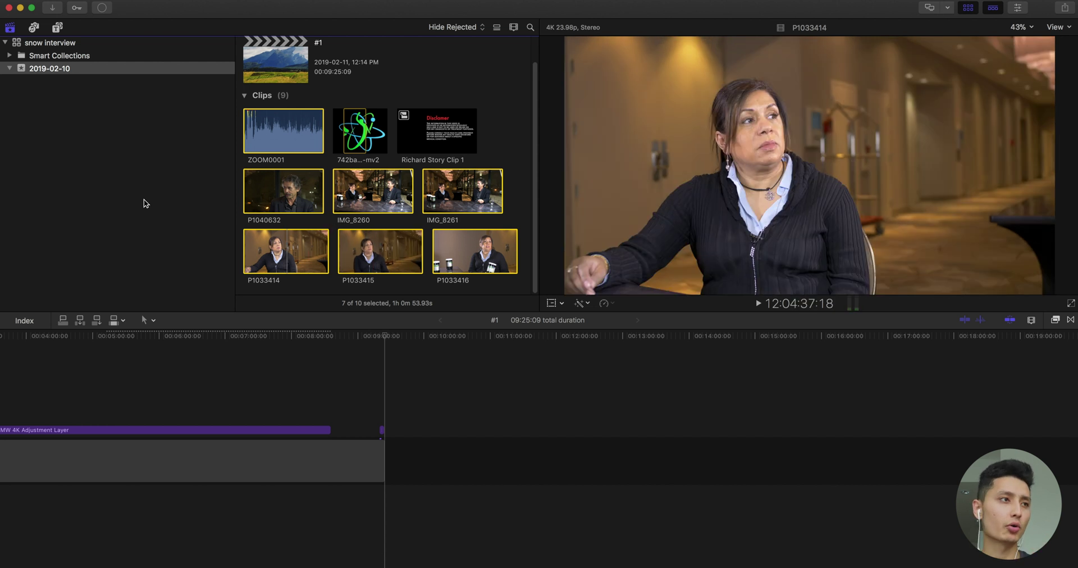
right_click(283, 189)
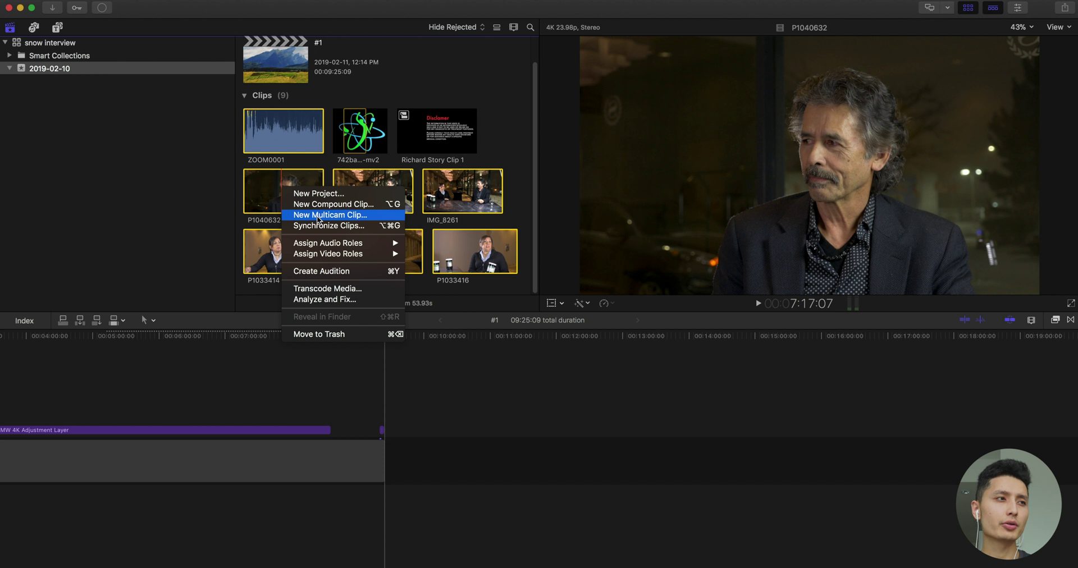
click(317, 217)
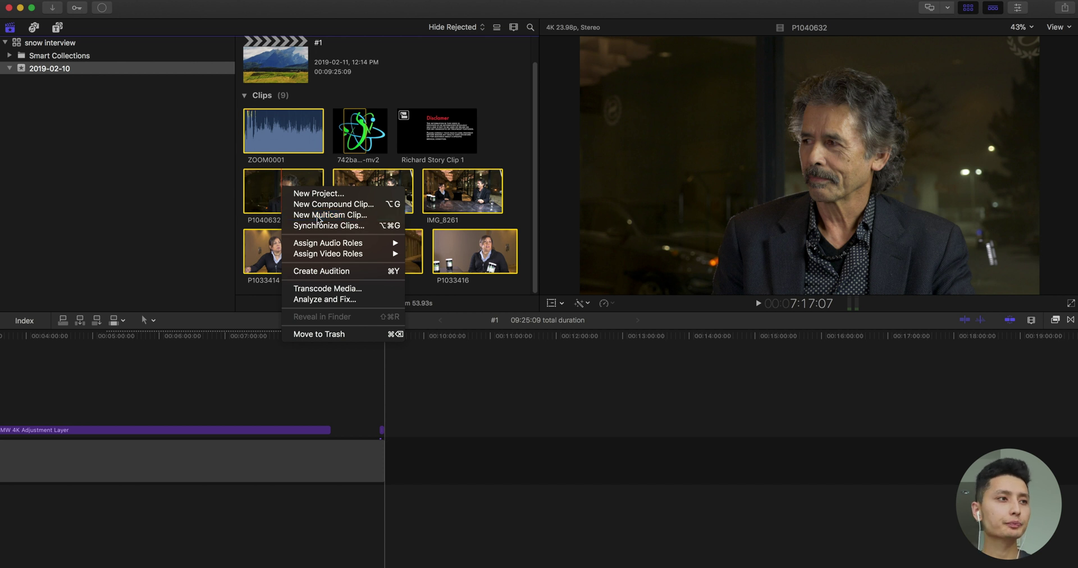
Name the multicam clip 'Interview #1', create it, and preview it in the viewer
text(Interview)
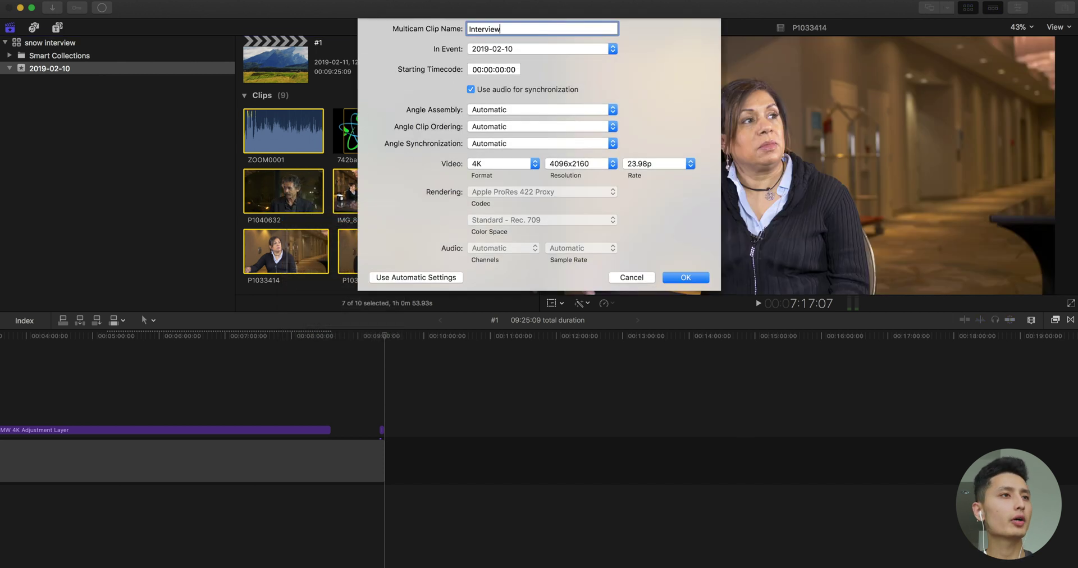
text( #1)
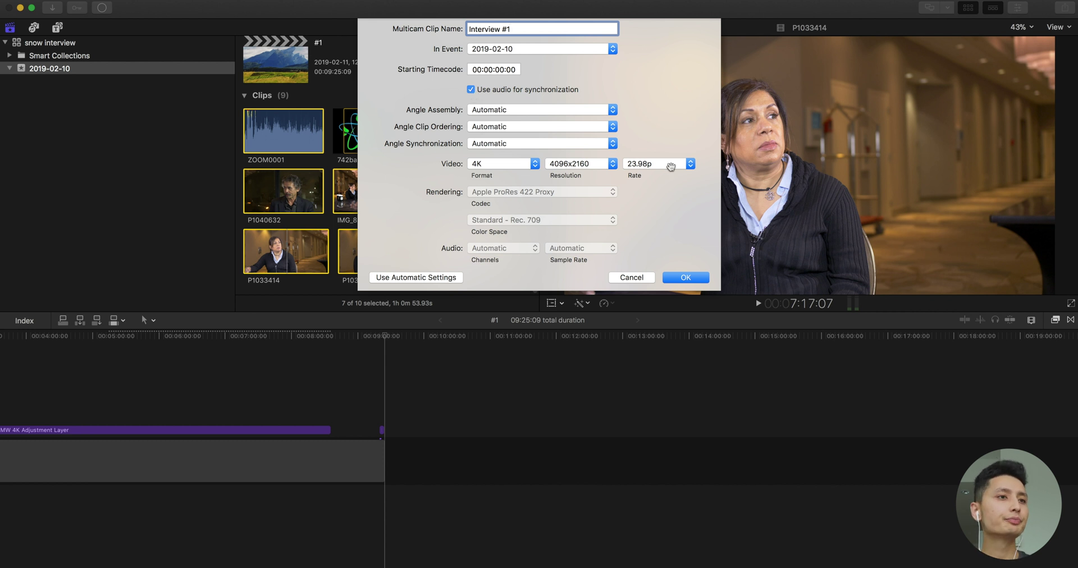
click(679, 278)
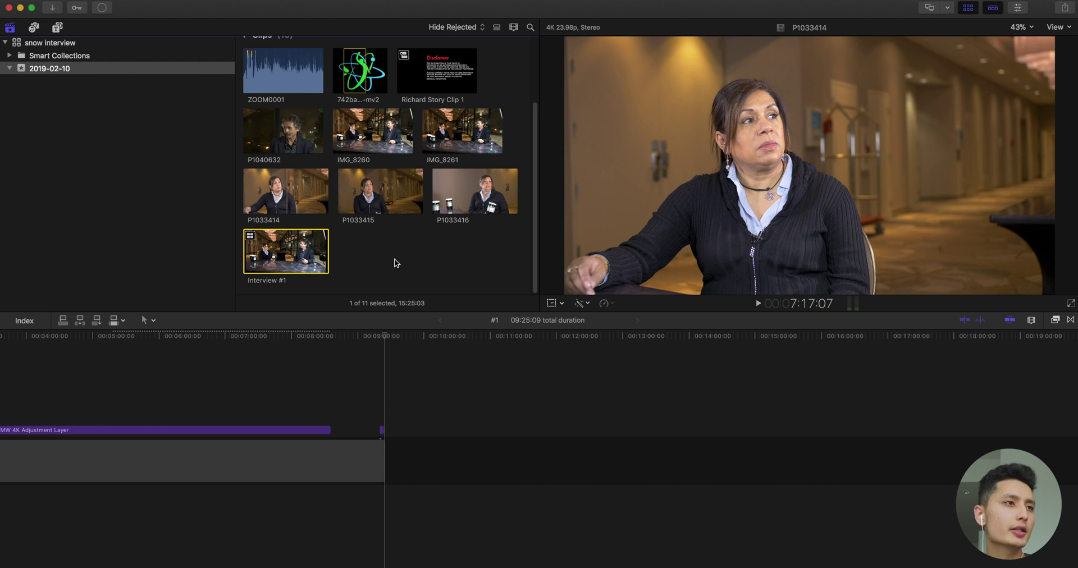
click(289, 253)
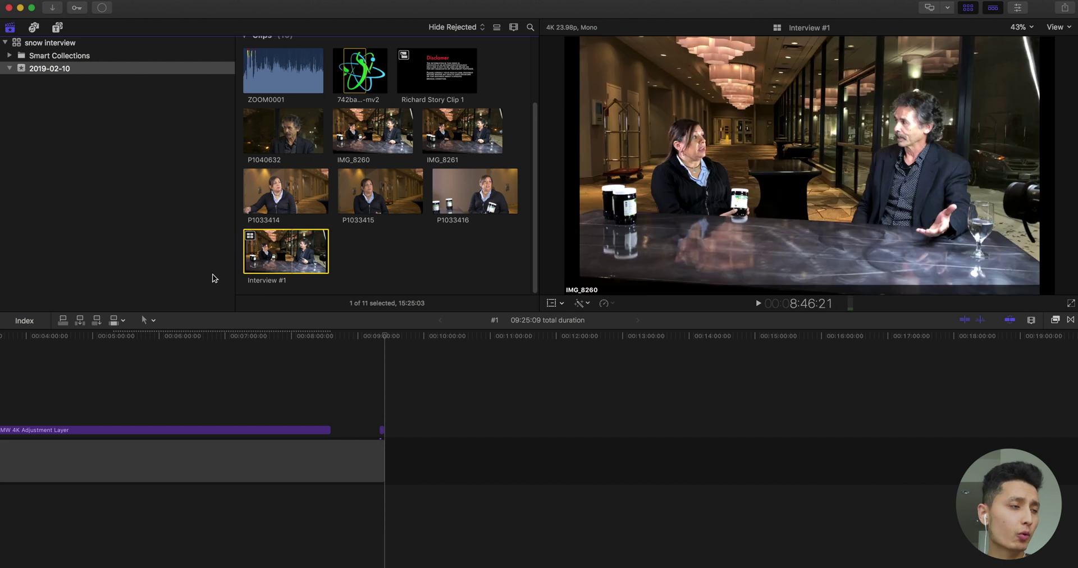
Drop Interview #1 into the timeline after the gap and fit the whole project in view
drag(276, 252, 442, 456)
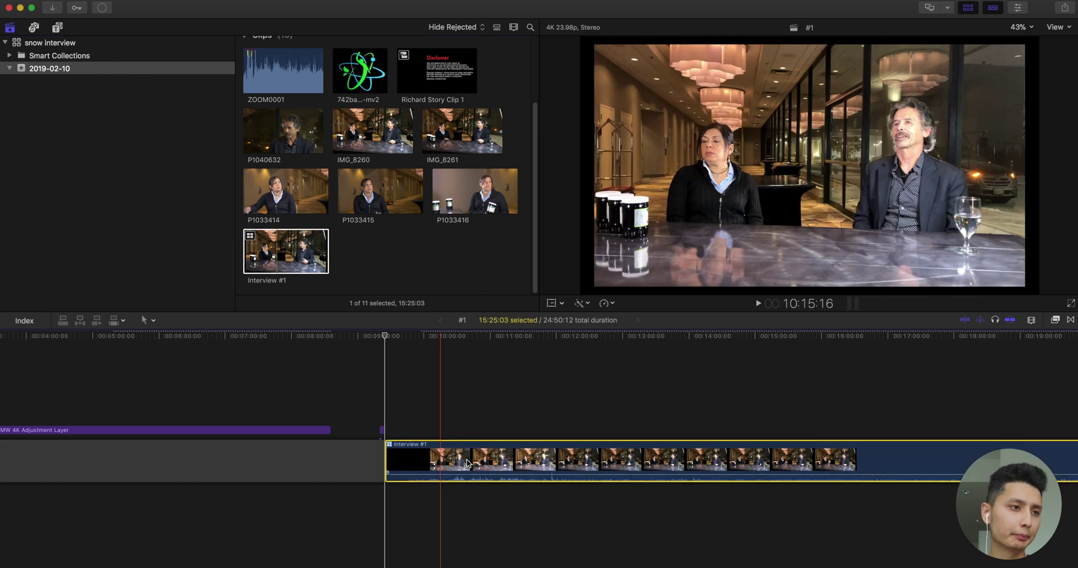
key(shift+z)
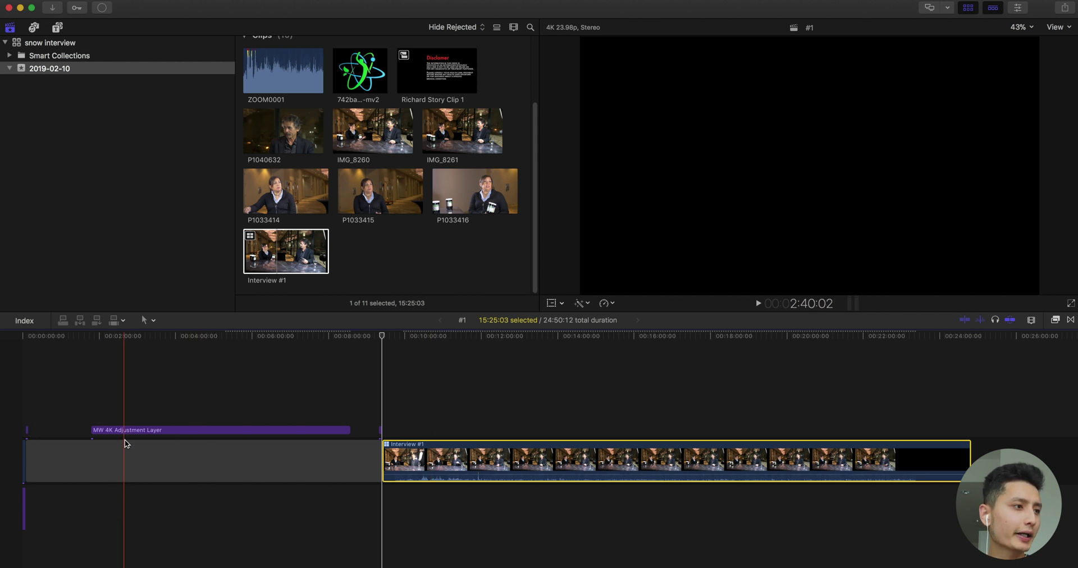
Open Interview #1 in the angle editor and scroll through its camera and audio angles
double_click(404, 458)
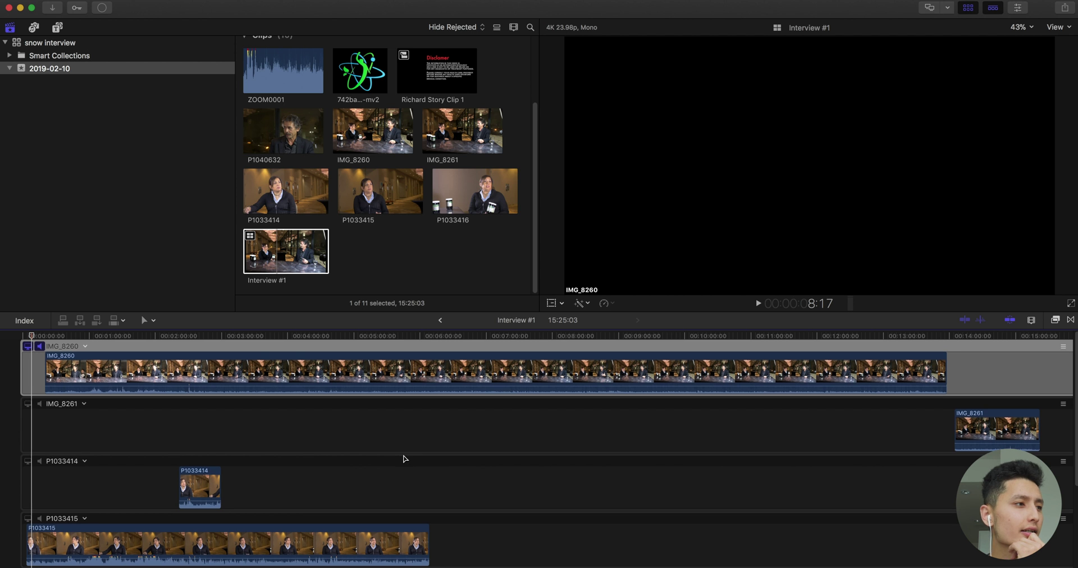
scroll(404, 459, down, 5)
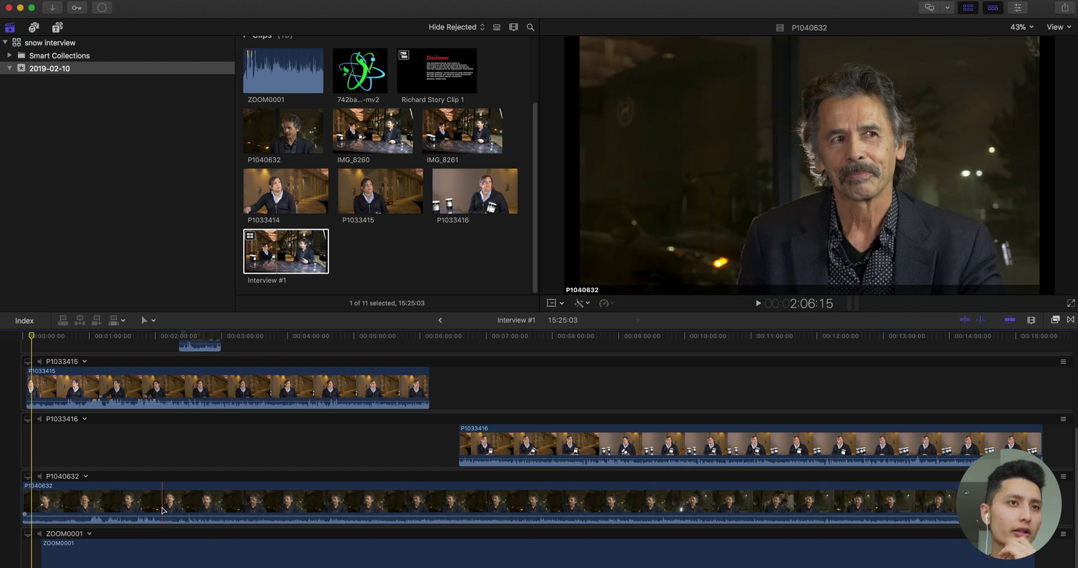
scroll(169, 505, up, 4)
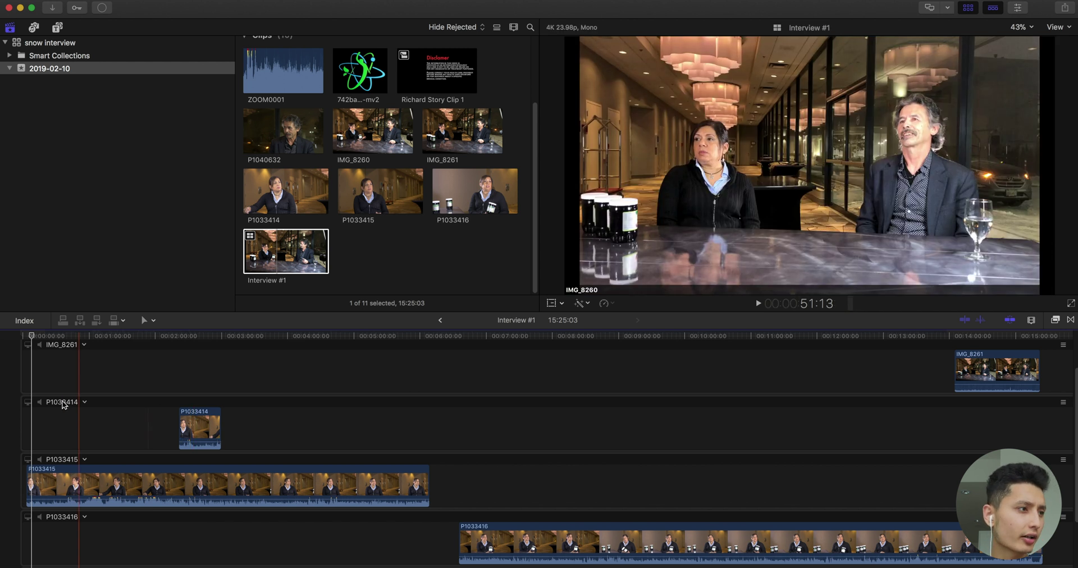
Delete the P1033414 angle from Interview #1 in the angle editor
click(84, 402)
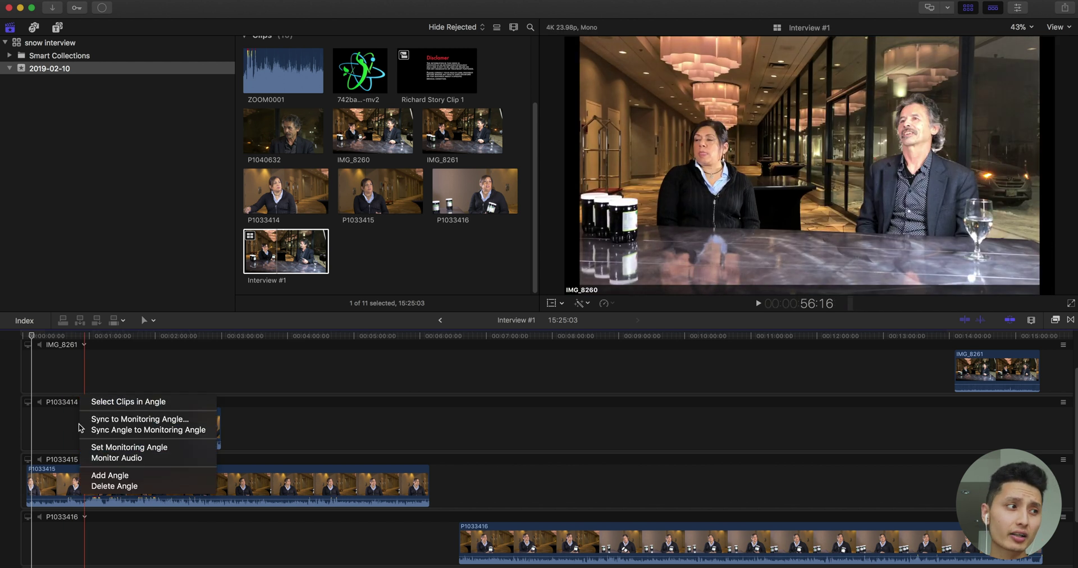
click(68, 400)
click(85, 403)
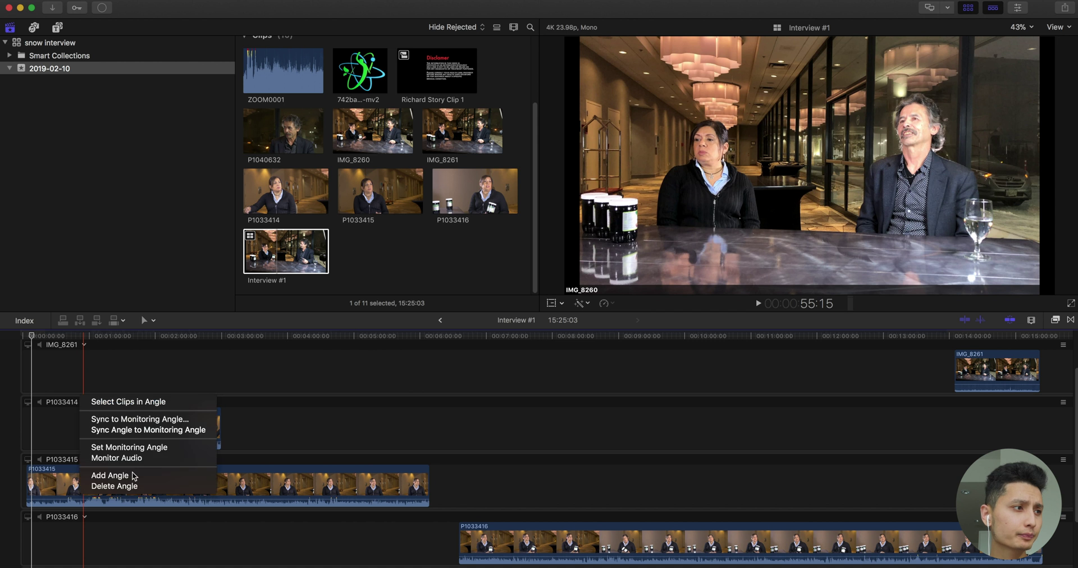
click(112, 486)
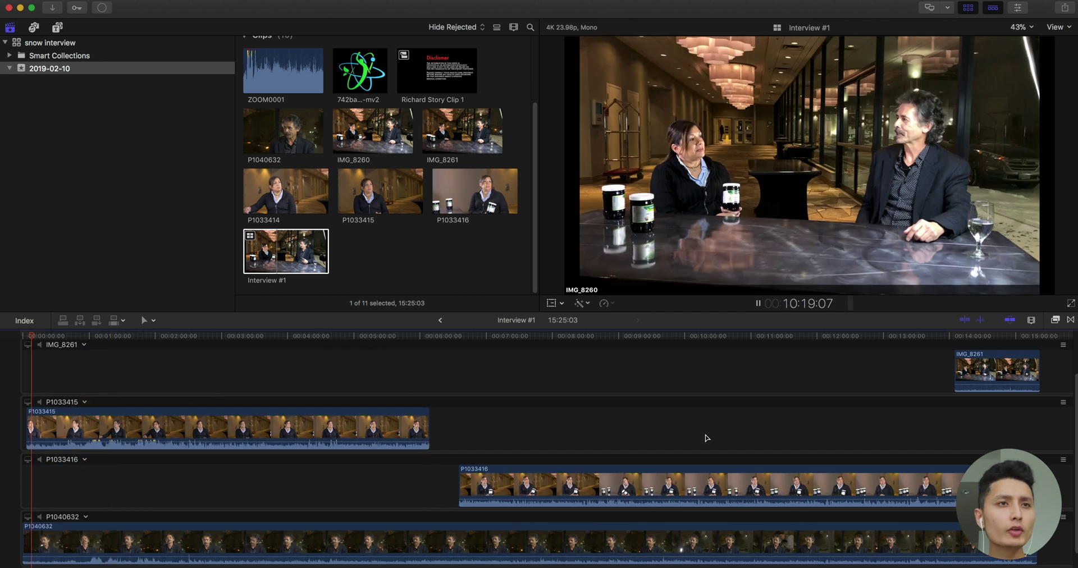
click(705, 437)
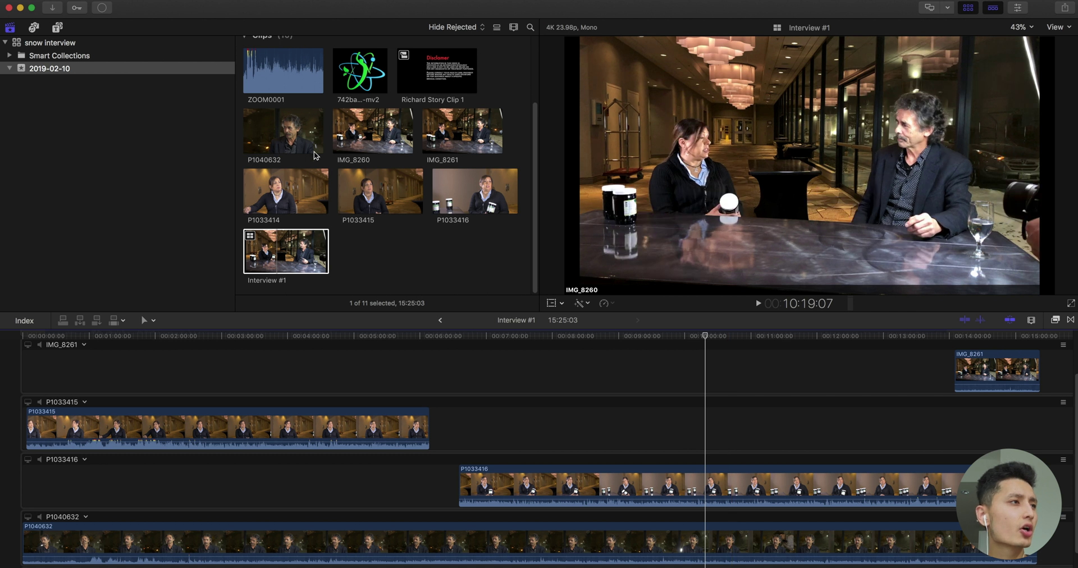
click(245, 250)
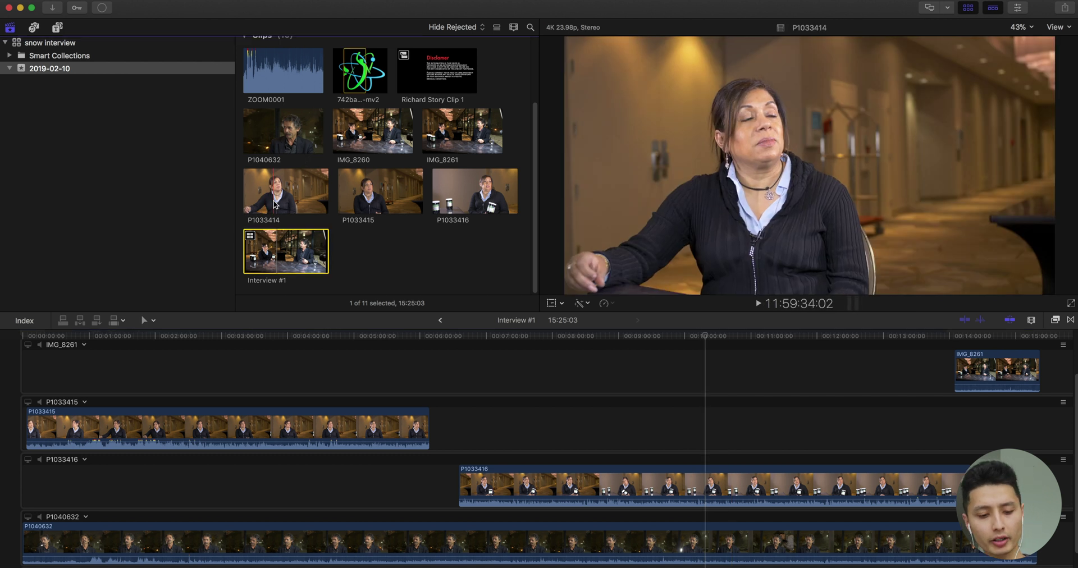
Hide the browser and show the Angle Viewer beside the main viewer, leaving its layout settings unchanged
key(ctrl+super+1)
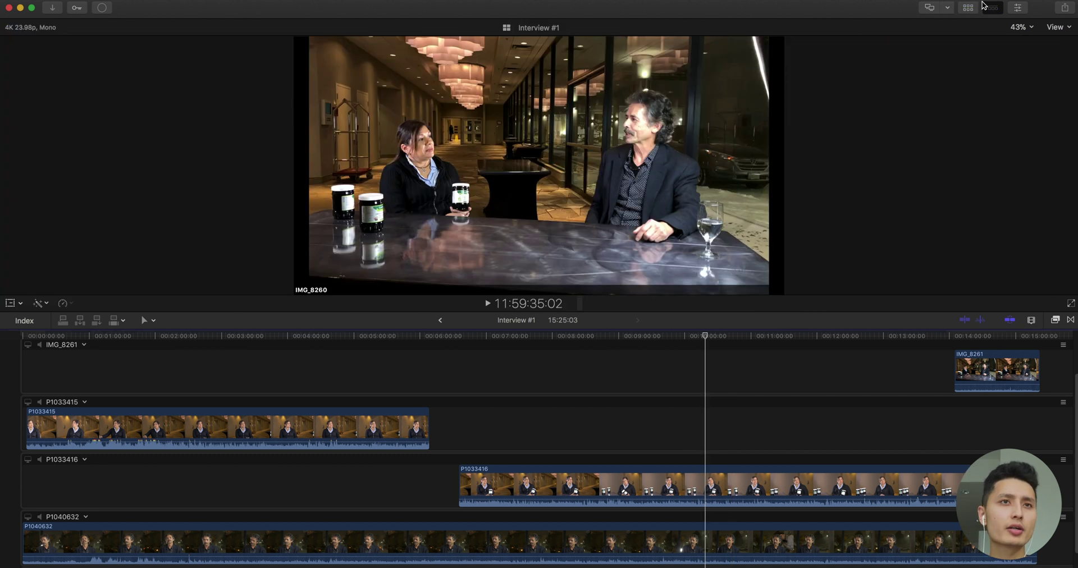
click(1062, 28)
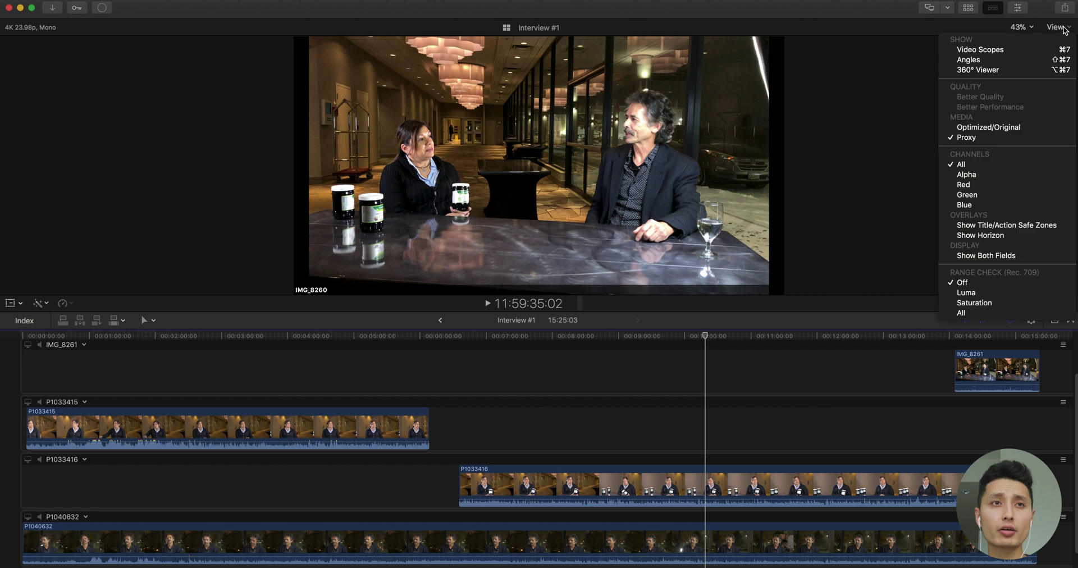
click(965, 59)
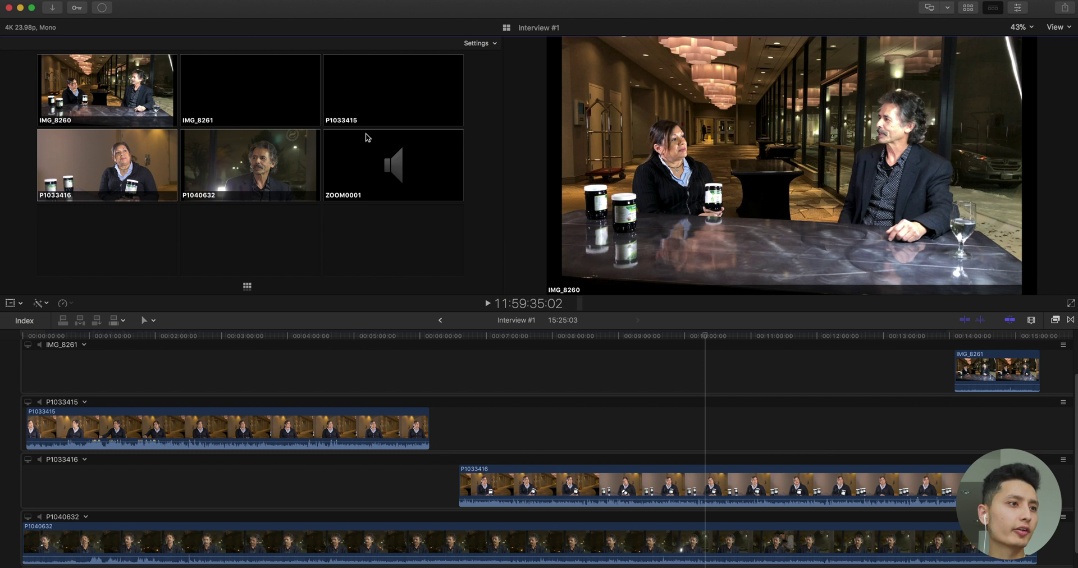
click(480, 43)
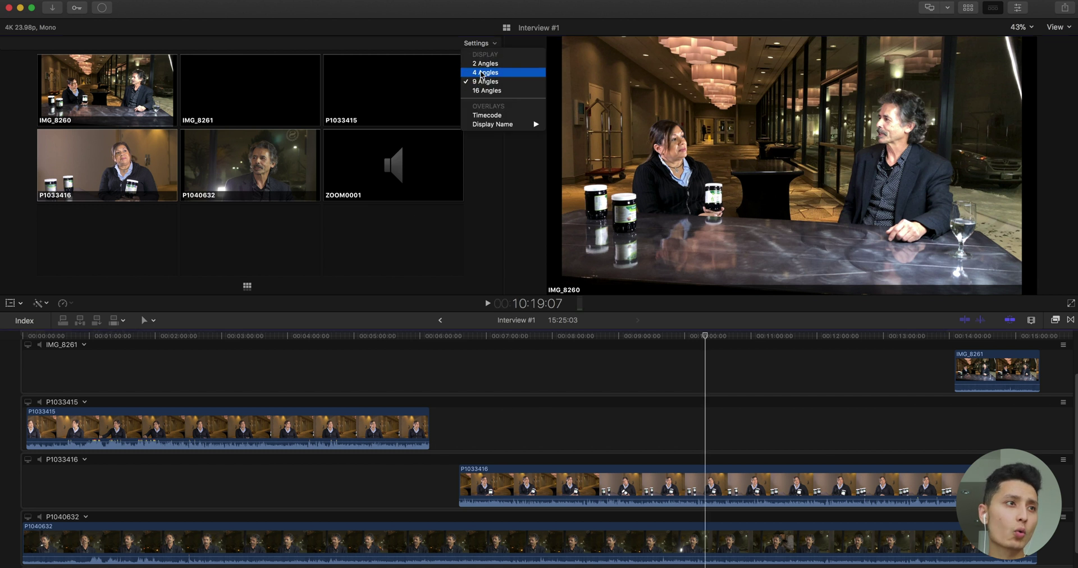
click(457, 247)
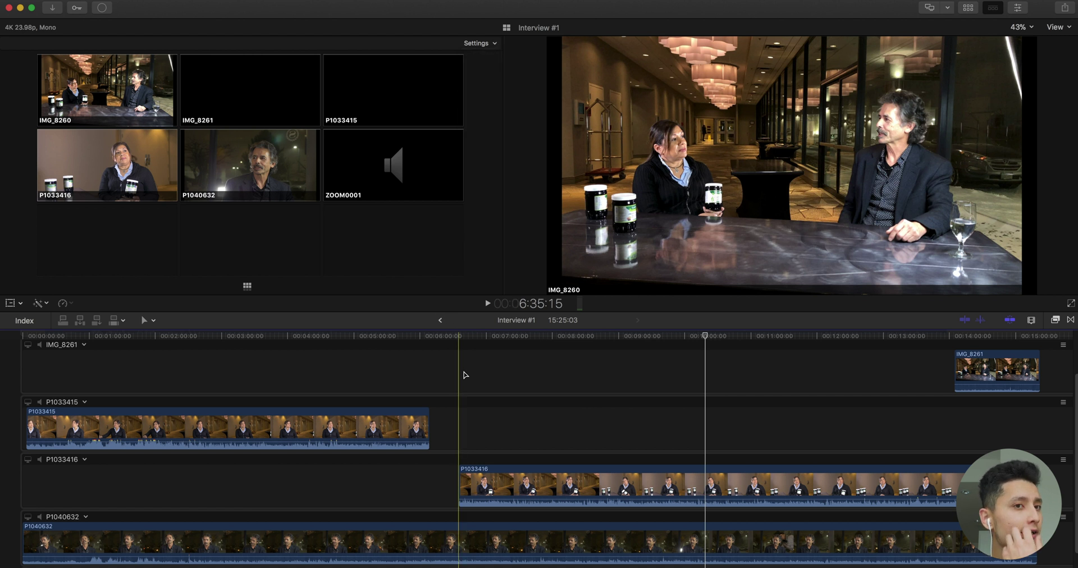
scroll(463, 365, up, 2)
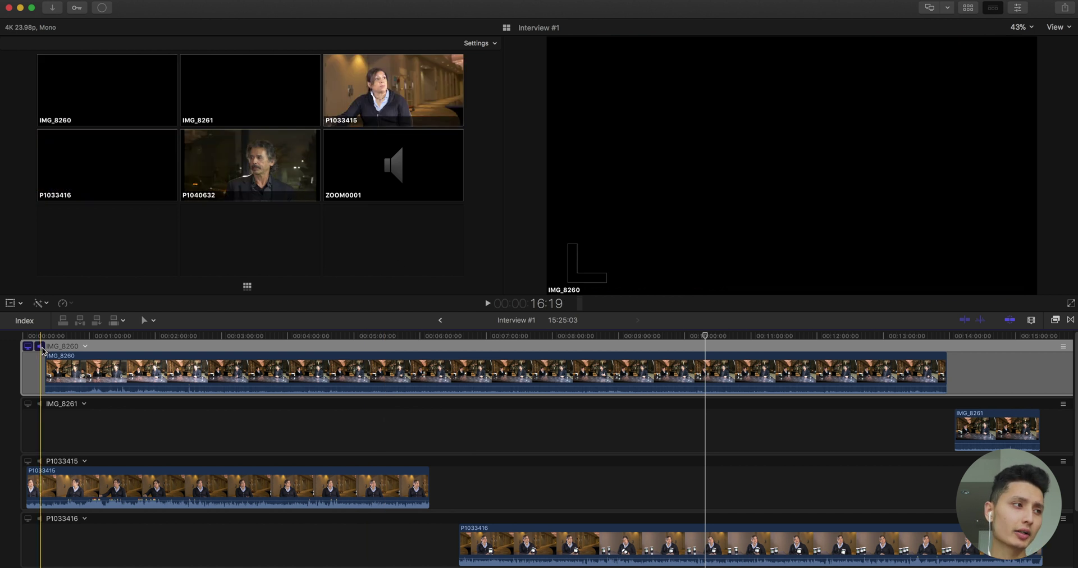
Make ZOOM0001 the monitored audio angle and move the P1033415 angle row below P1033416
scroll(23, 449, down, 3)
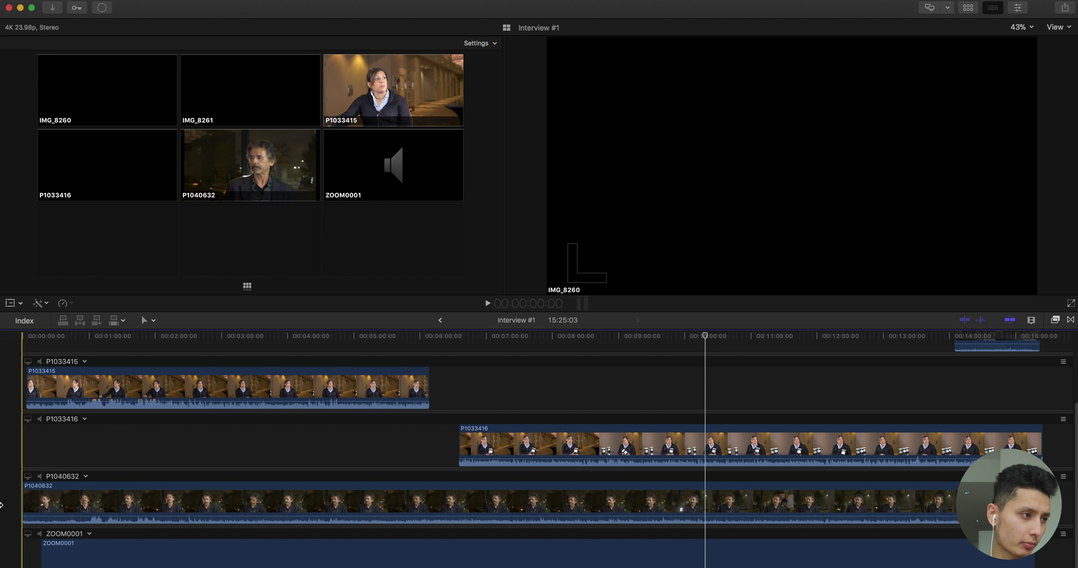
click(40, 534)
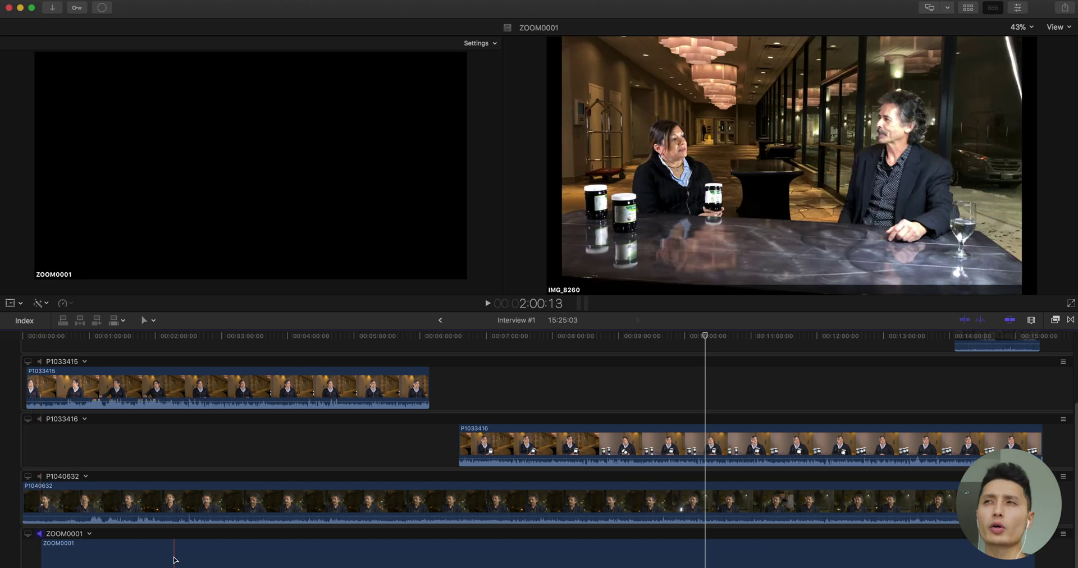
scroll(55, 497, up, 3)
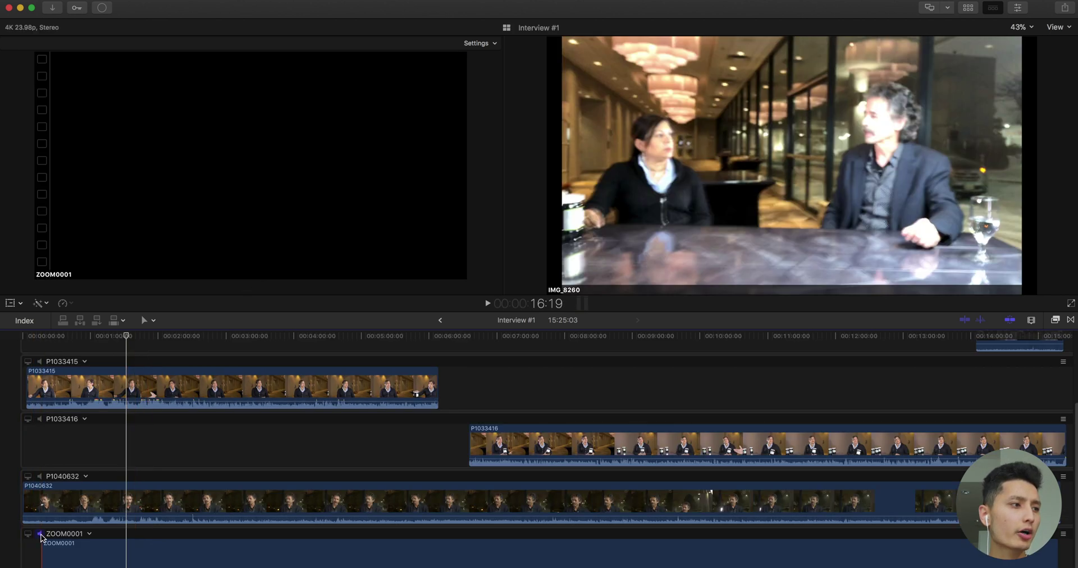
click(40, 535)
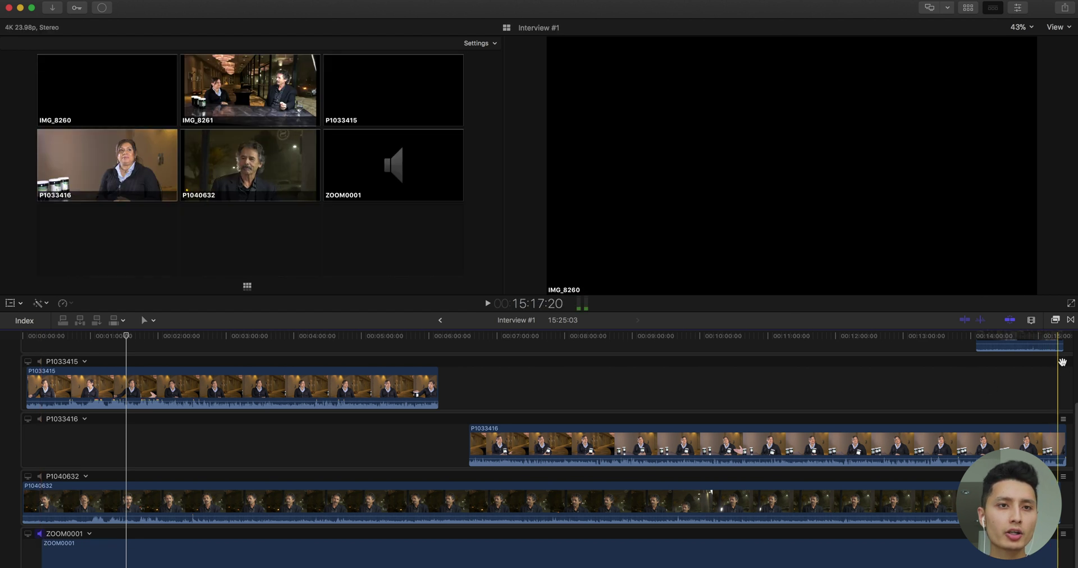
mouse_move(1062, 361)
mouse_down()
mouse_move(1060, 441)
mouse_move(1044, 356)
mouse_up()
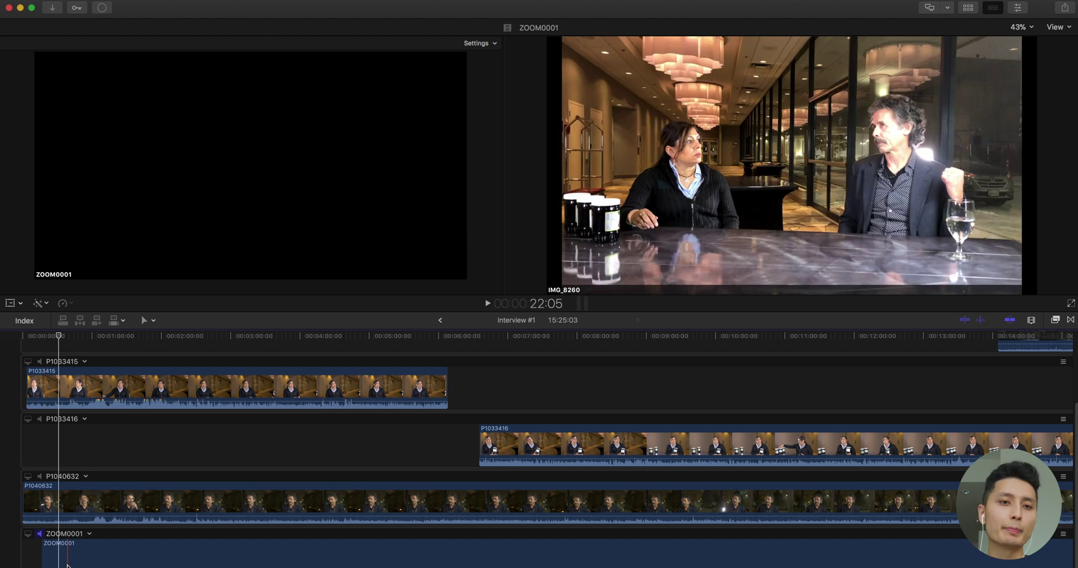
Show the angle grid, return to project #1, play it, and open the clip's Audio inspector
key(super+shift+7)
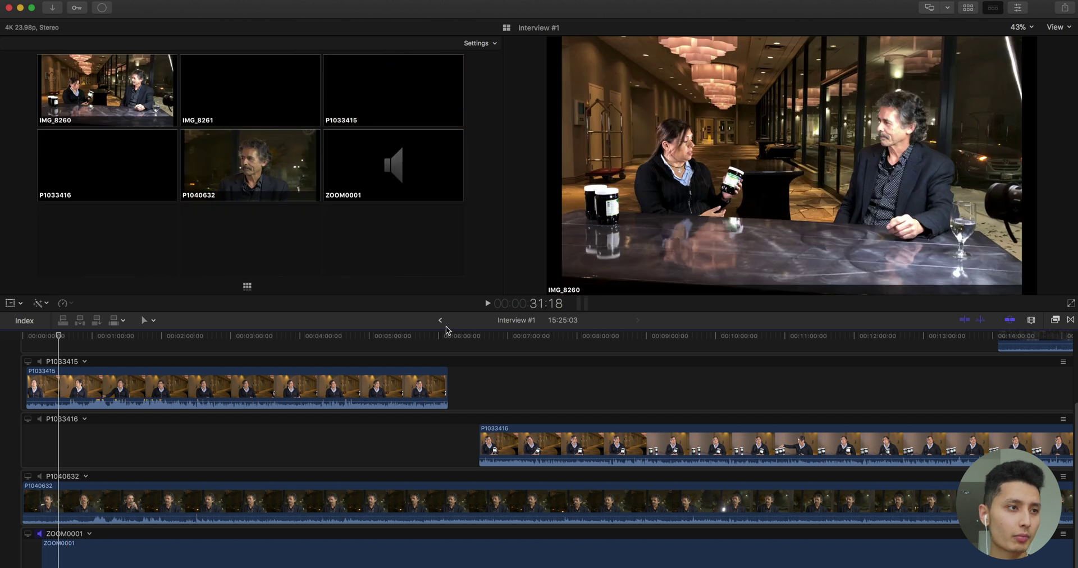
click(441, 321)
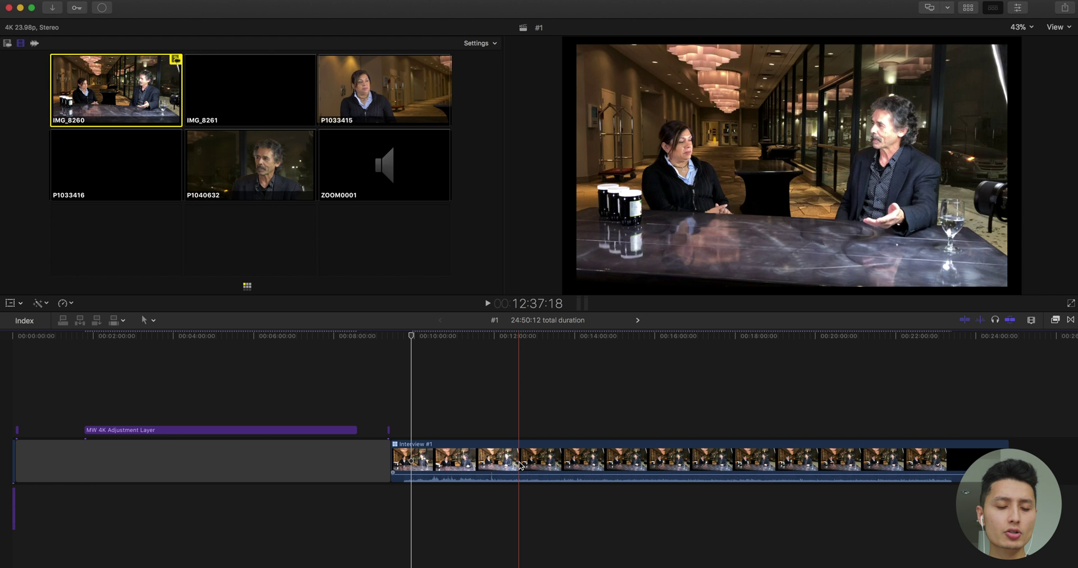
key(space)
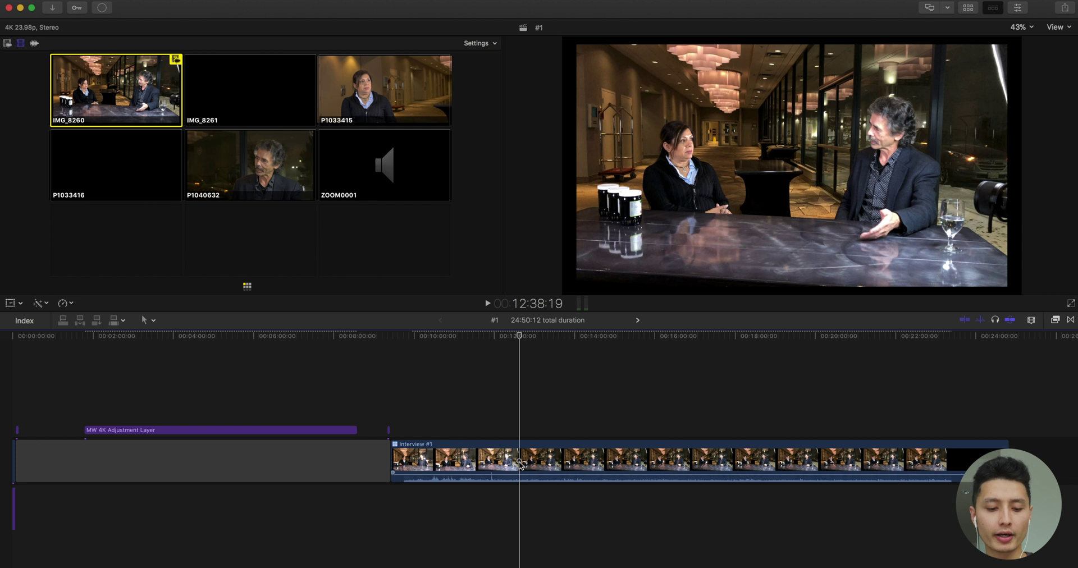
key(super+4)
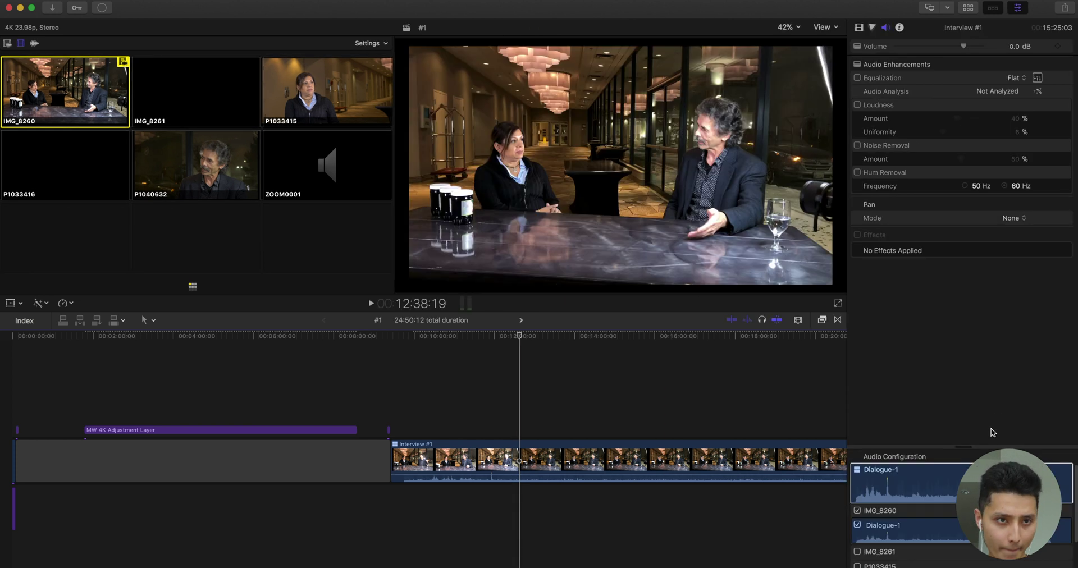
Switch Interview #1's audio from IMG_8260 Dialogue-1 to ZOOM0001 and play it back
drag(963, 447, 965, 566)
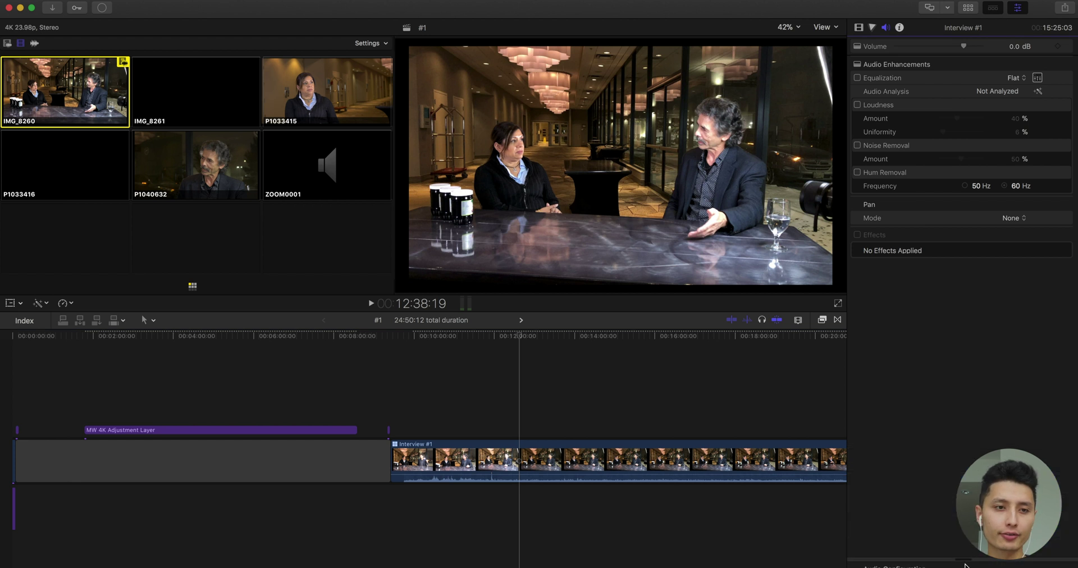
drag(965, 560, 961, 333)
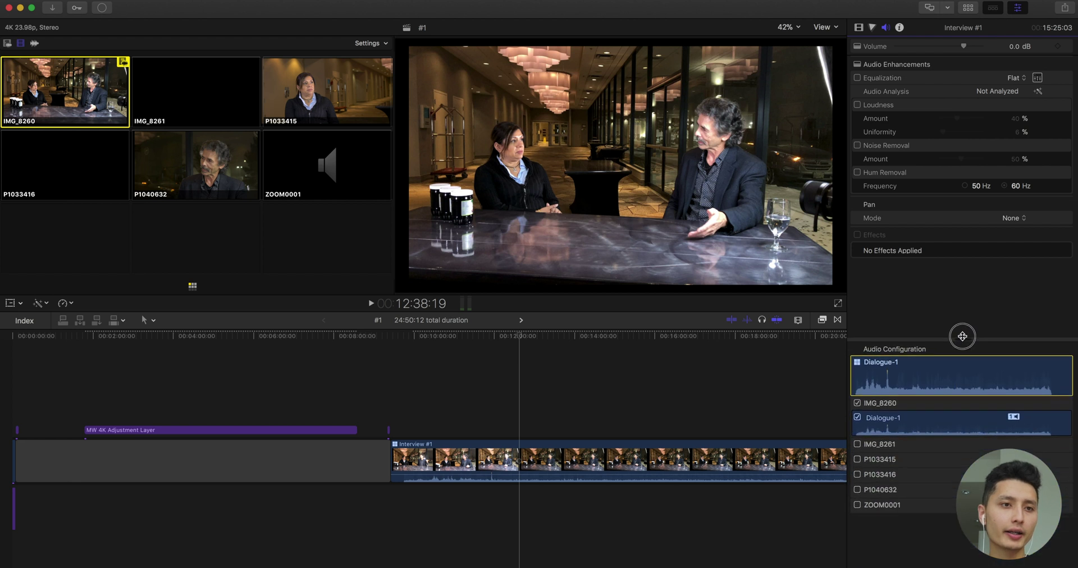
click(857, 411)
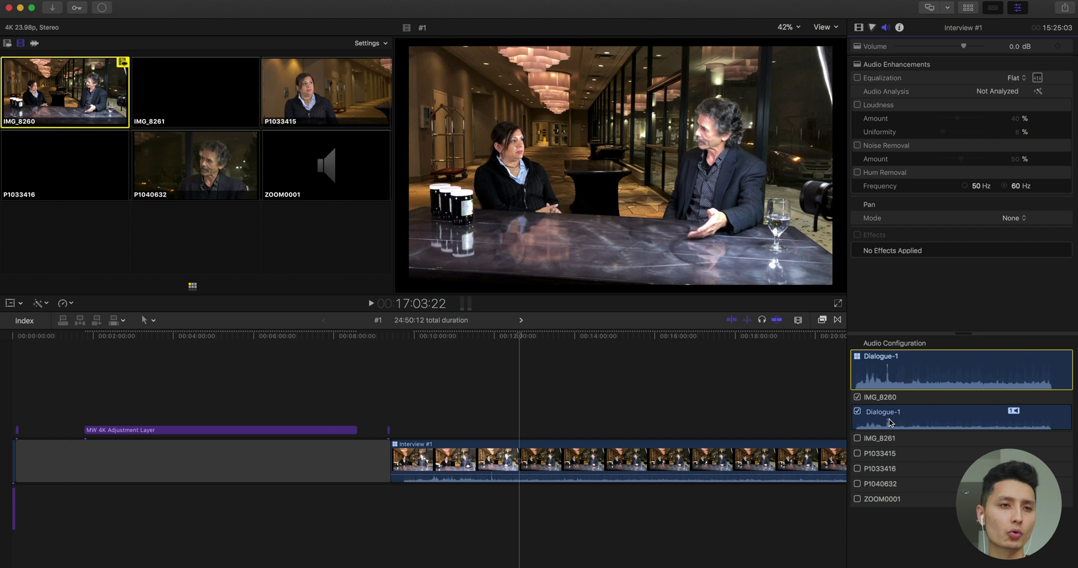
click(858, 412)
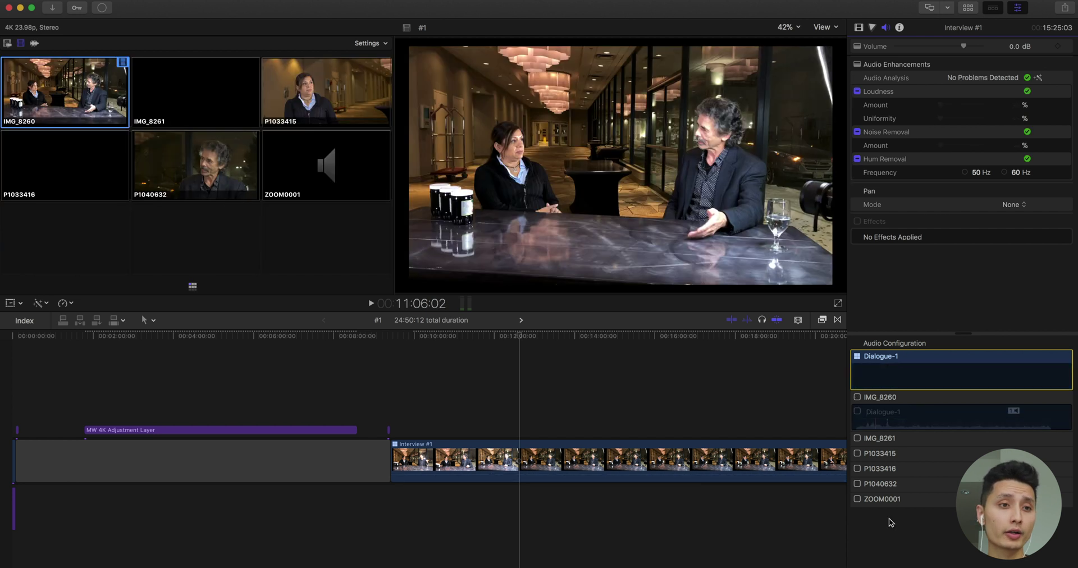
click(857, 499)
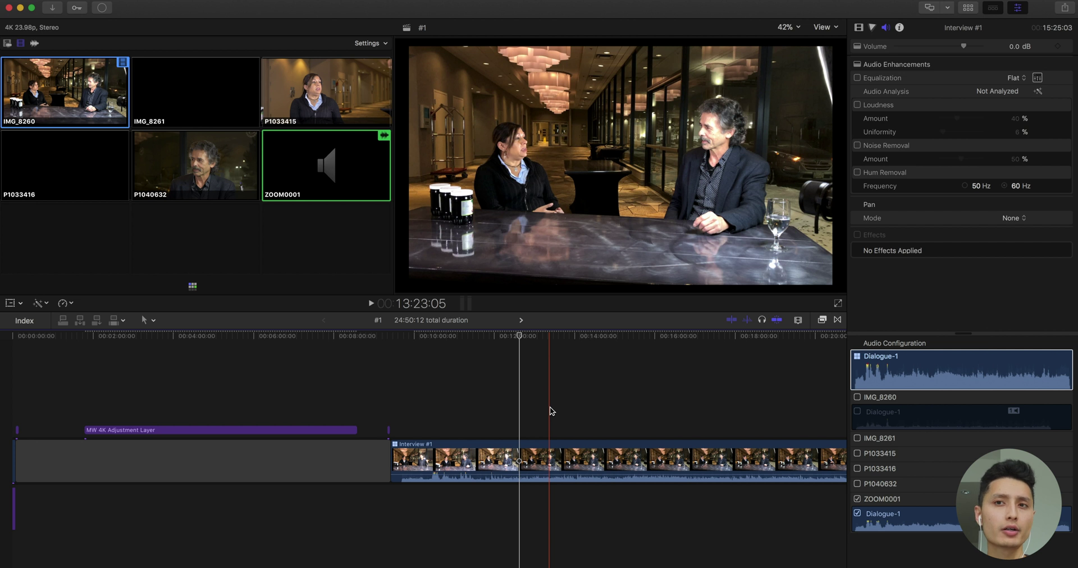
key(space)
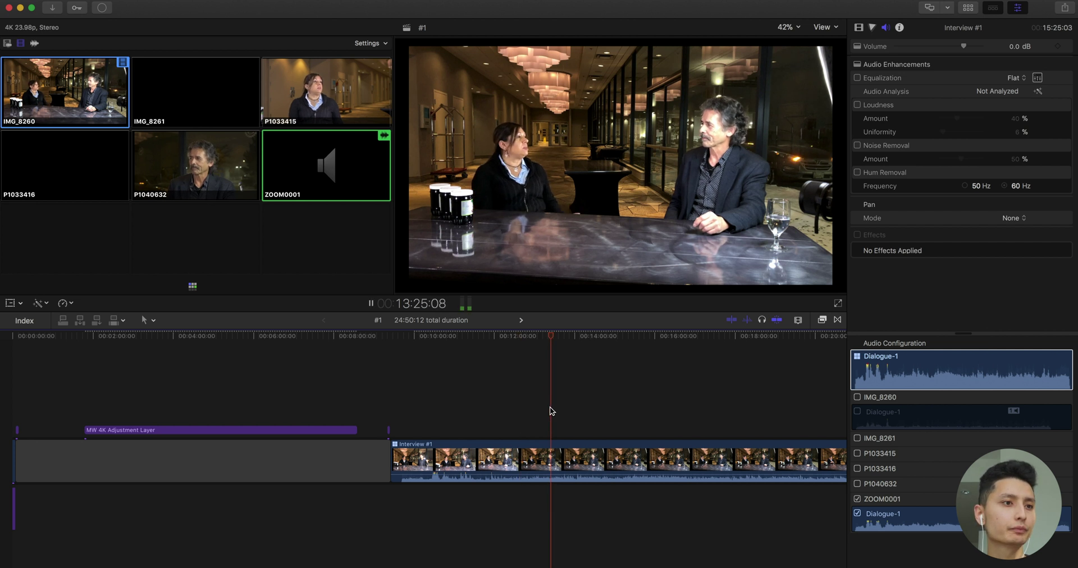
key(space)
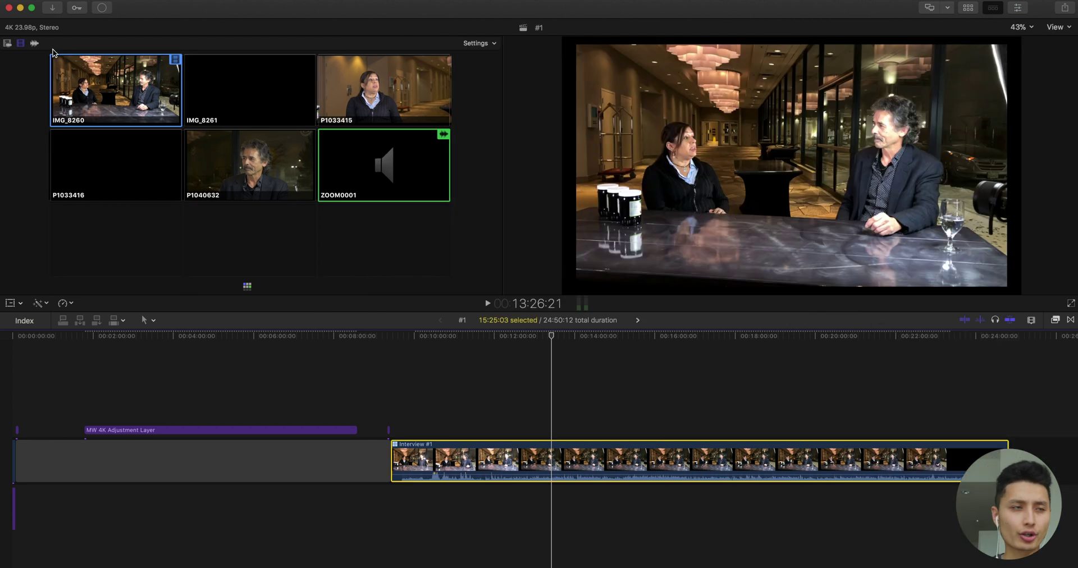
Try the video-and-audio, video-only and audio-only angle switching modes, ending on video-only
click(7, 44)
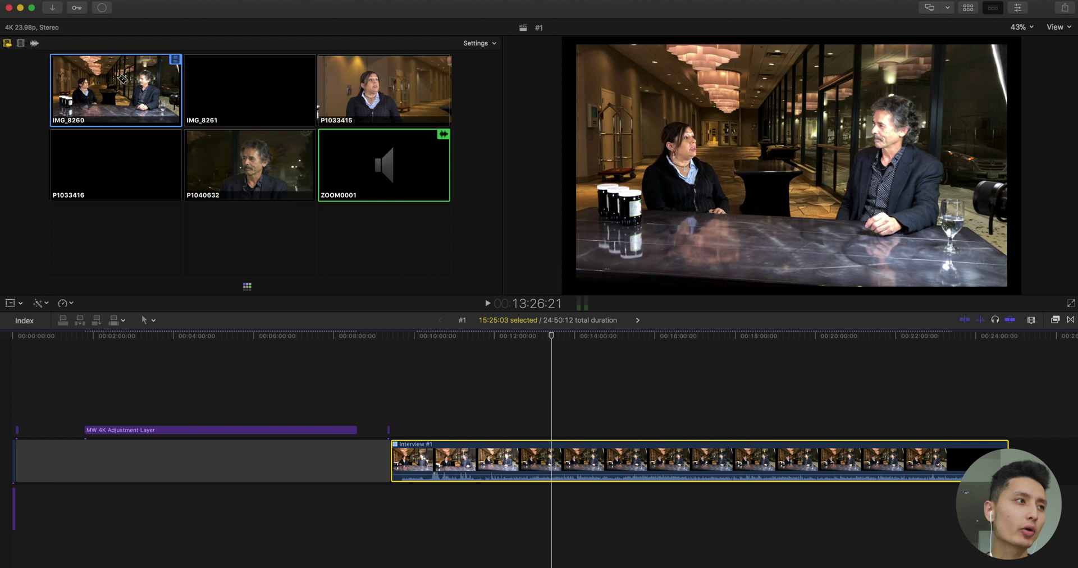
click(7, 43)
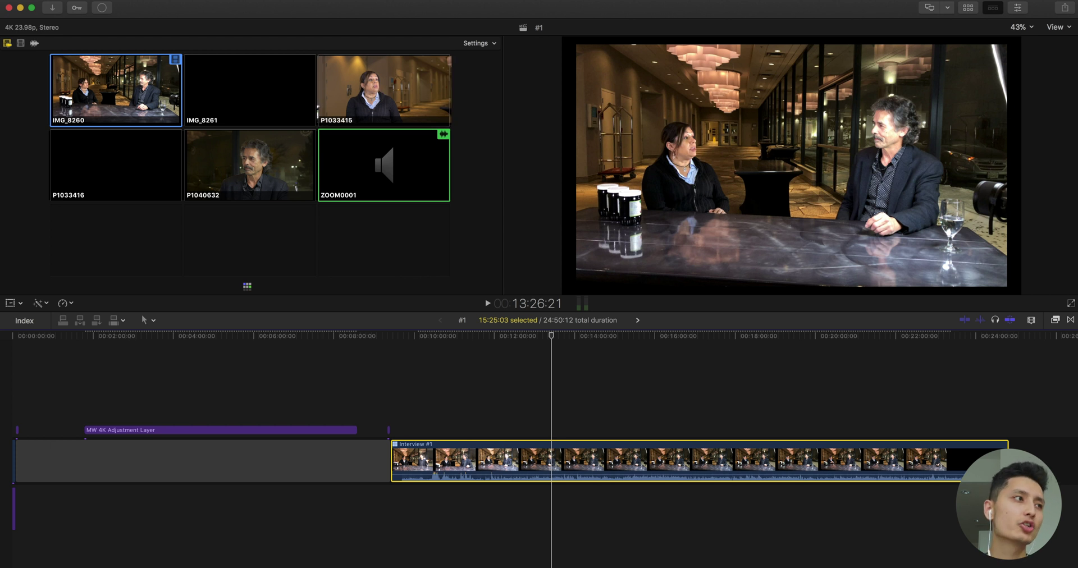
click(8, 44)
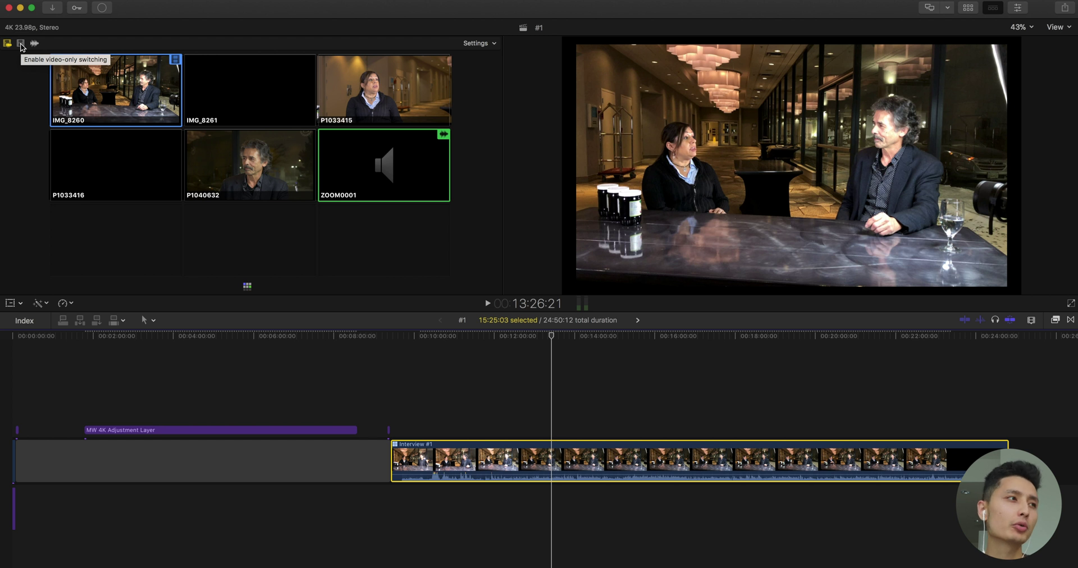
click(20, 44)
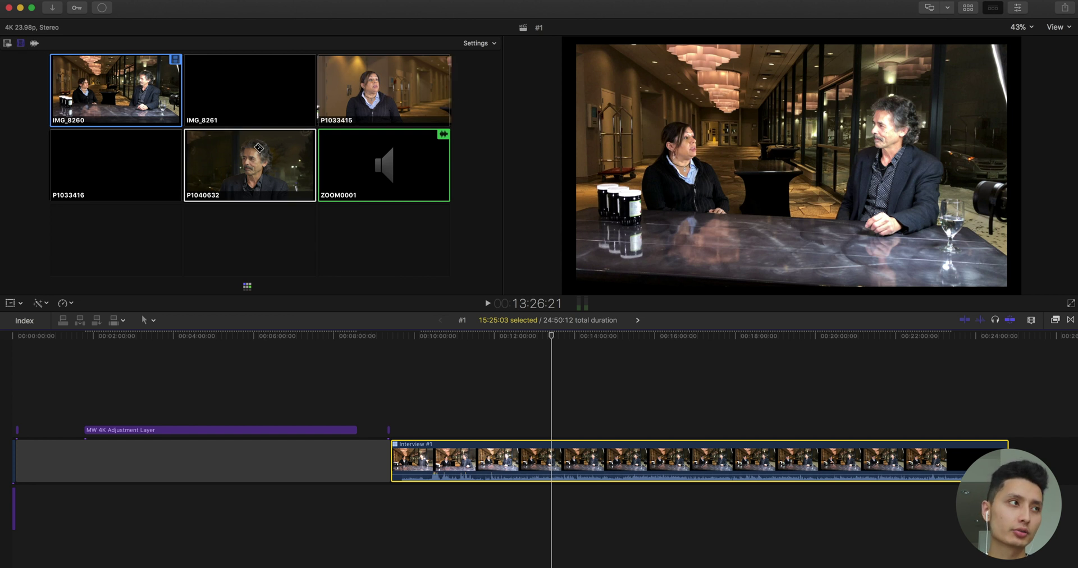
click(34, 43)
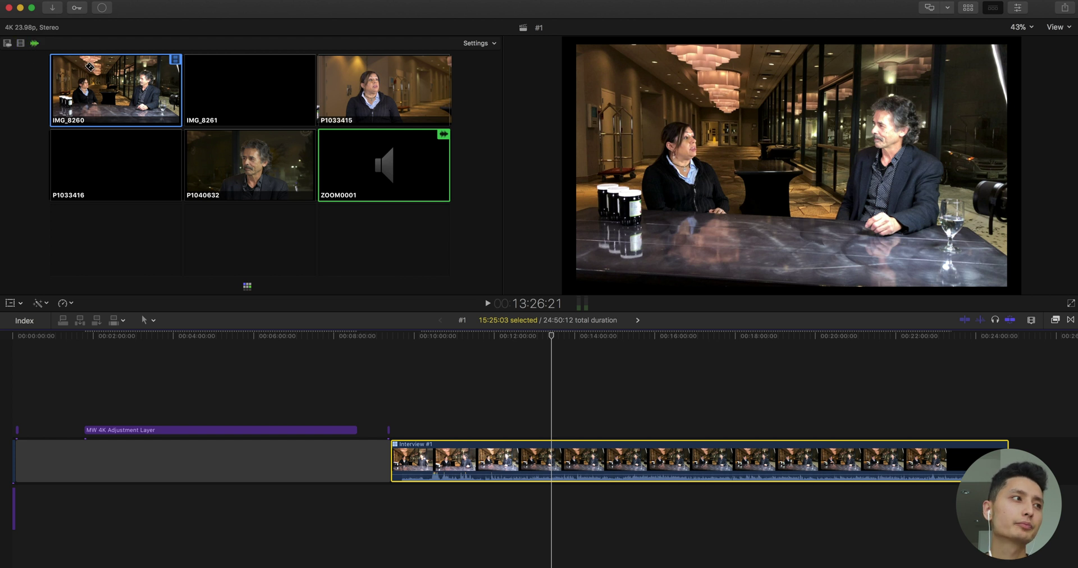
click(21, 44)
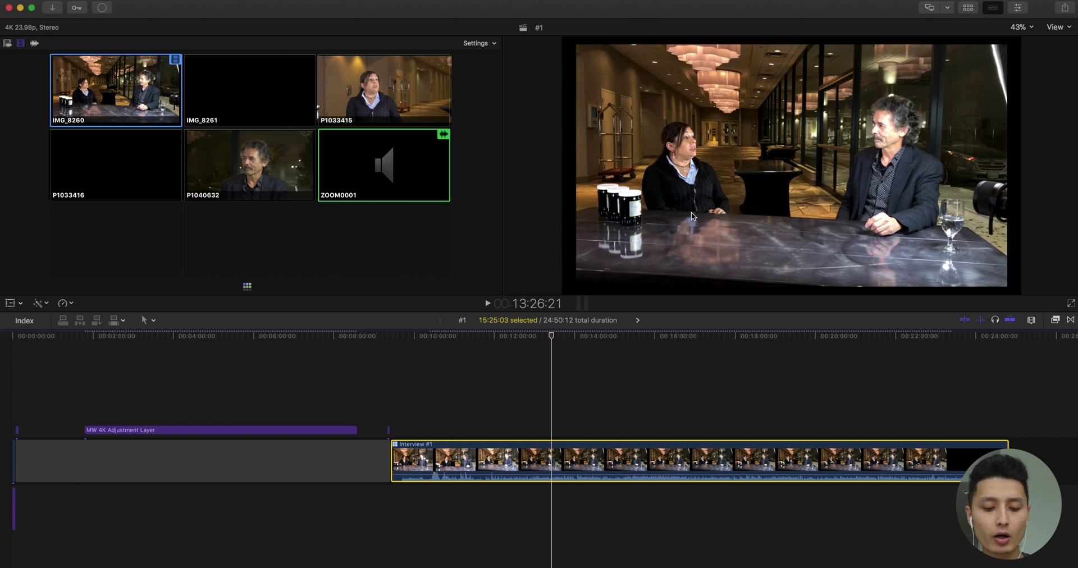
Blade Interview #1 at the playhead and cut the next part to the P1033415 angle
key(super+b)
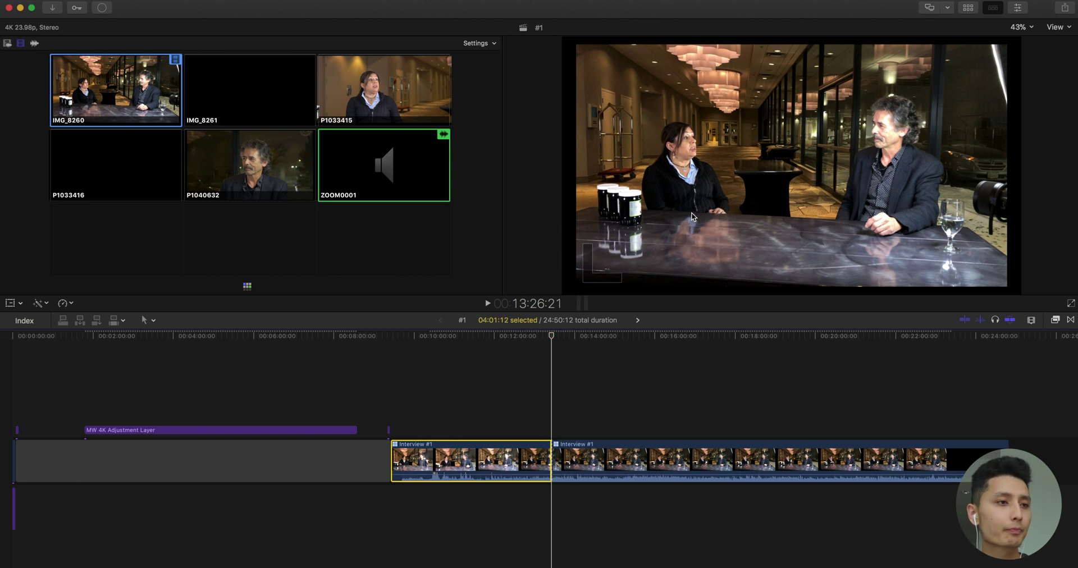
mouse_move(550, 336)
mouse_down()
mouse_move(488, 335)
mouse_move(554, 338)
mouse_up()
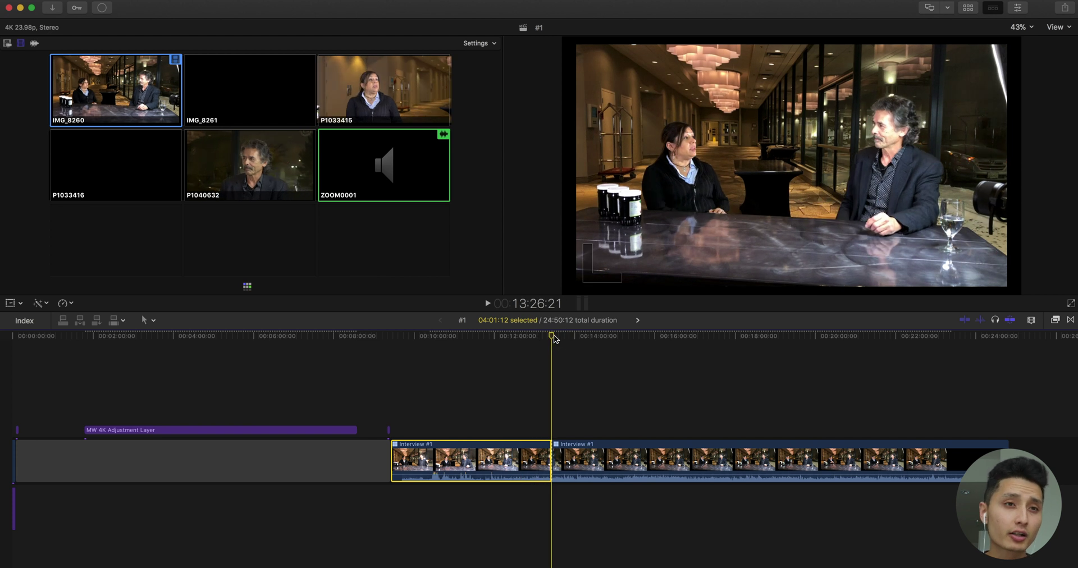
click(1009, 320)
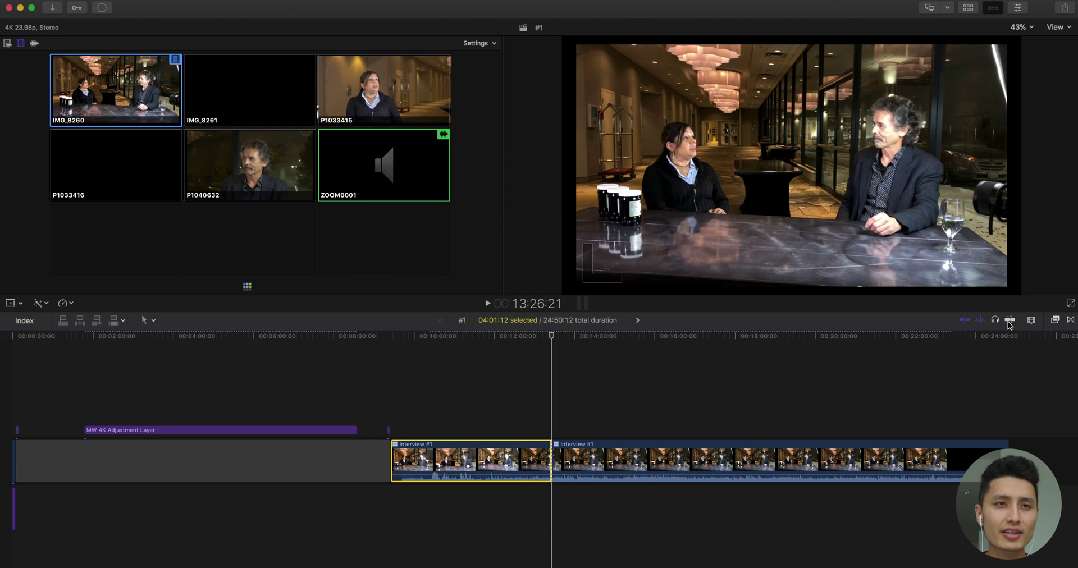
click(1009, 320)
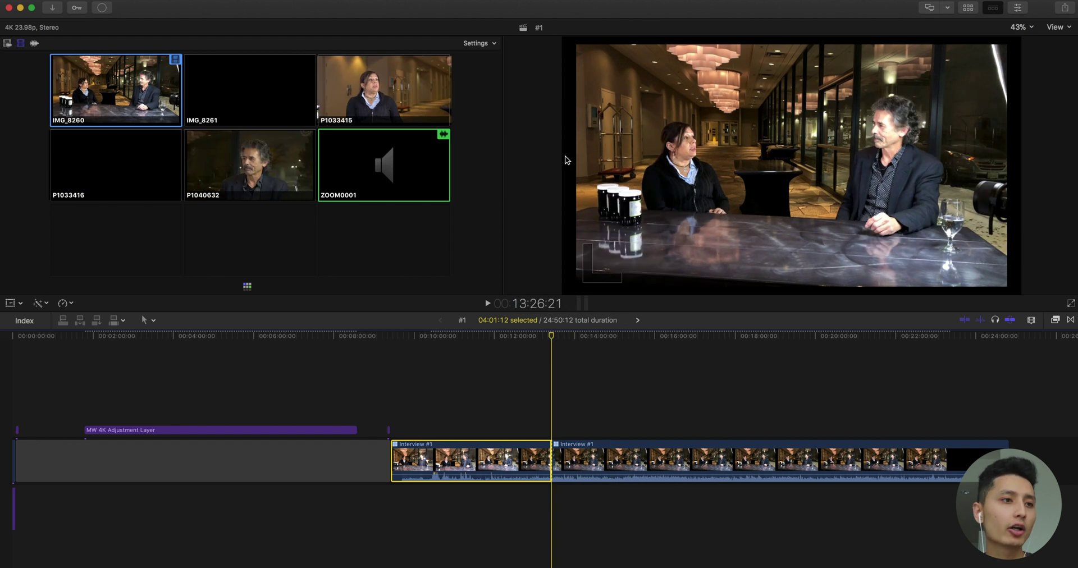
click(421, 95)
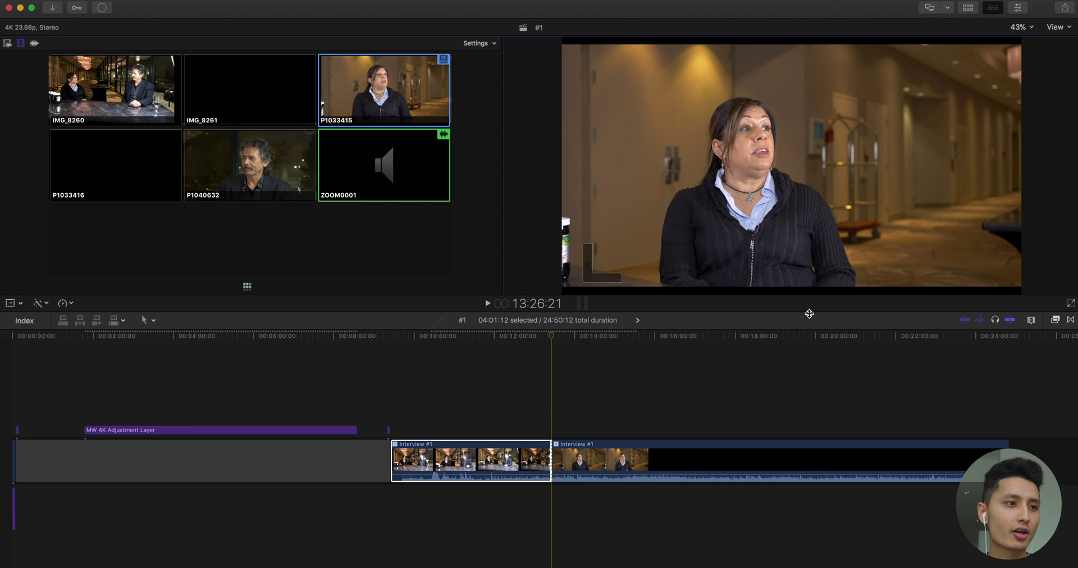
Cut to the P1040632 angle at 14:12:01 and place the adjustment layer above Interview #1
click(505, 460)
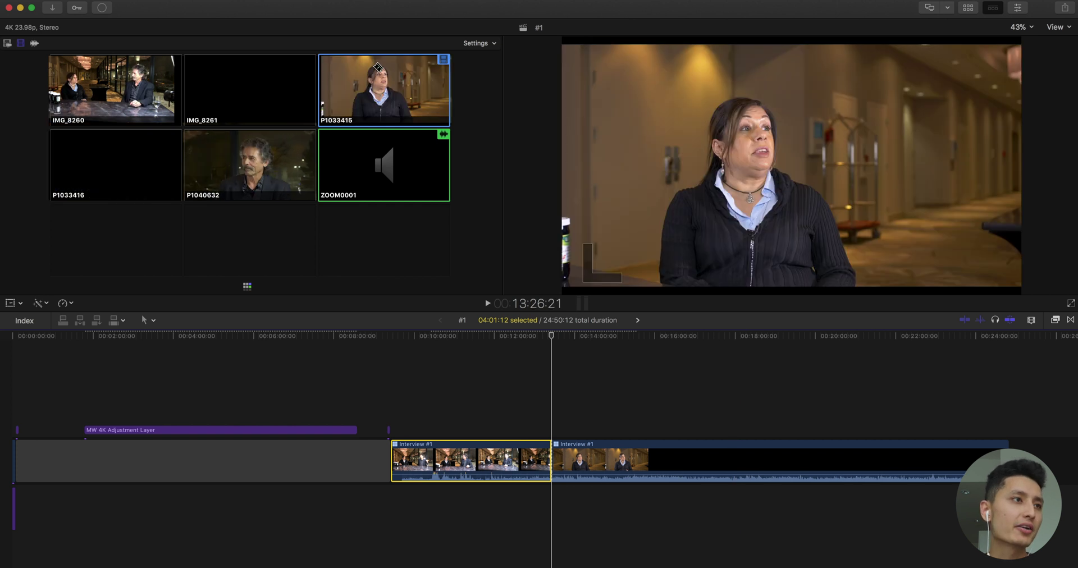
drag(552, 337, 583, 338)
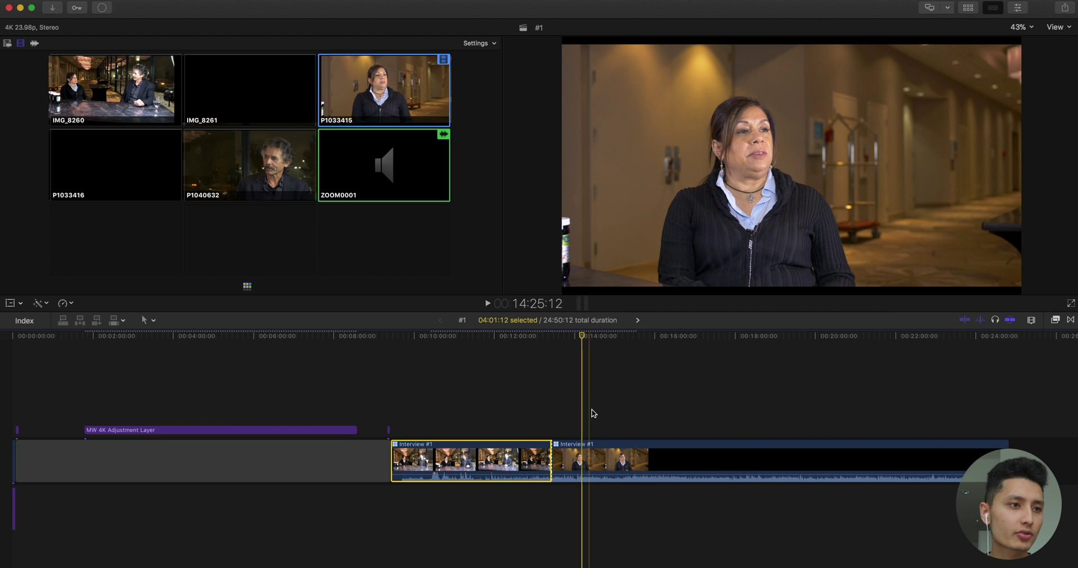
click(584, 454)
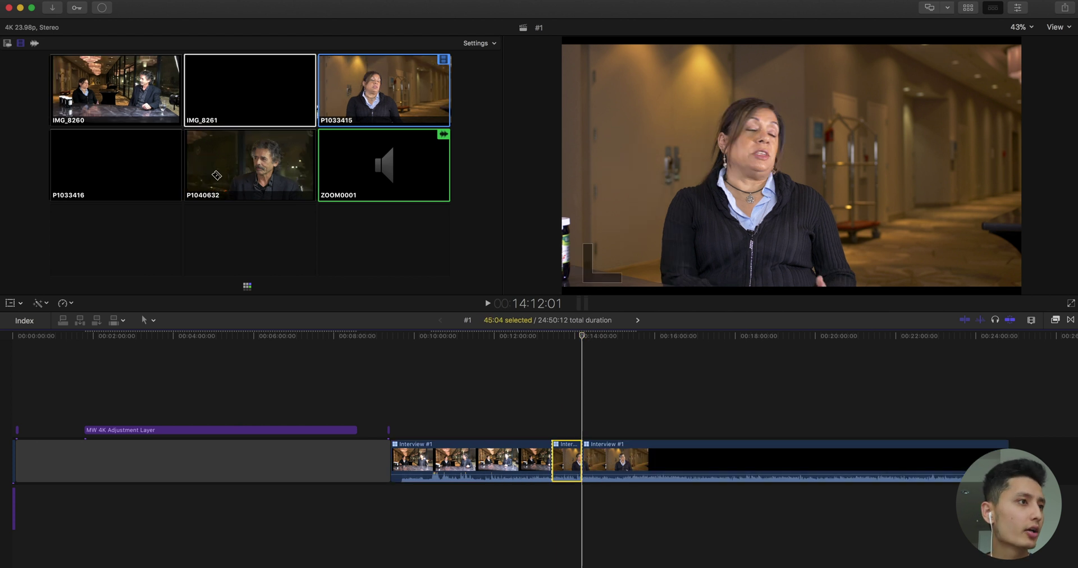
click(282, 170)
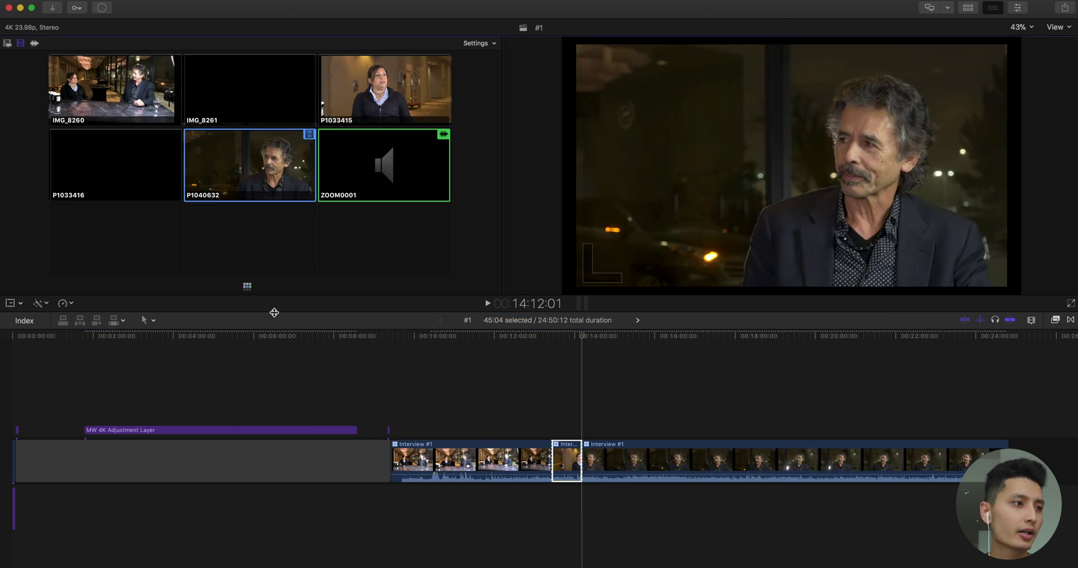
drag(100, 433, 401, 425)
Stretch the MW 4K Adjustment Layer to the clip's end, disabling then re-enabling it to compare
drag(659, 429, 1005, 430)
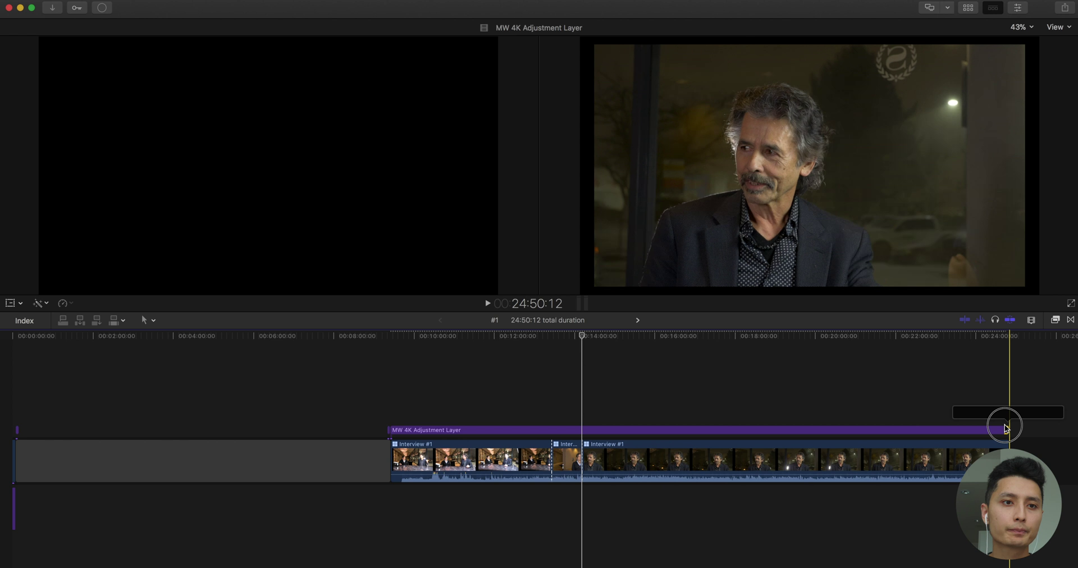
click(589, 430)
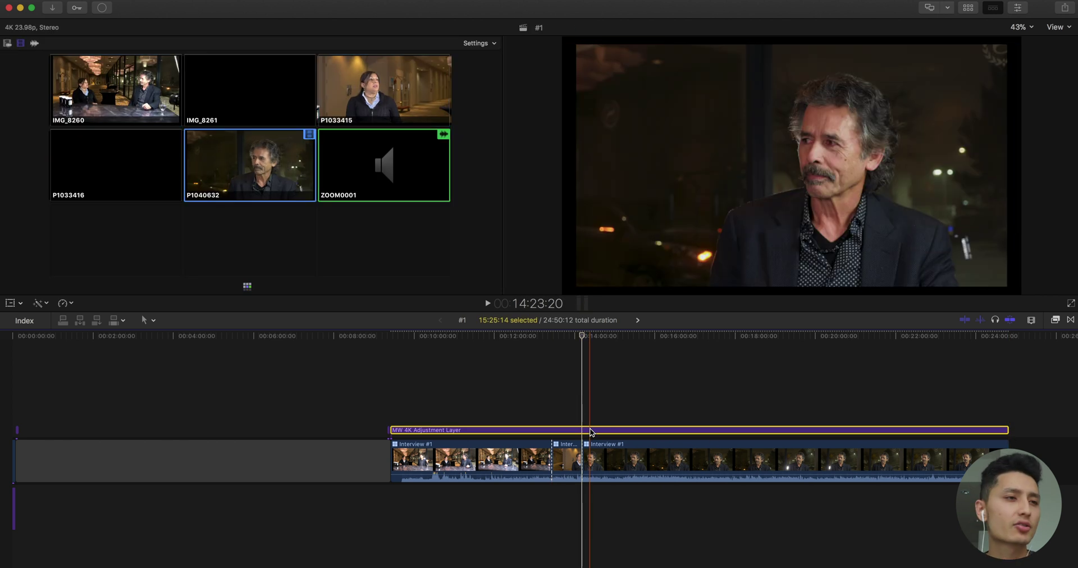
key(v)
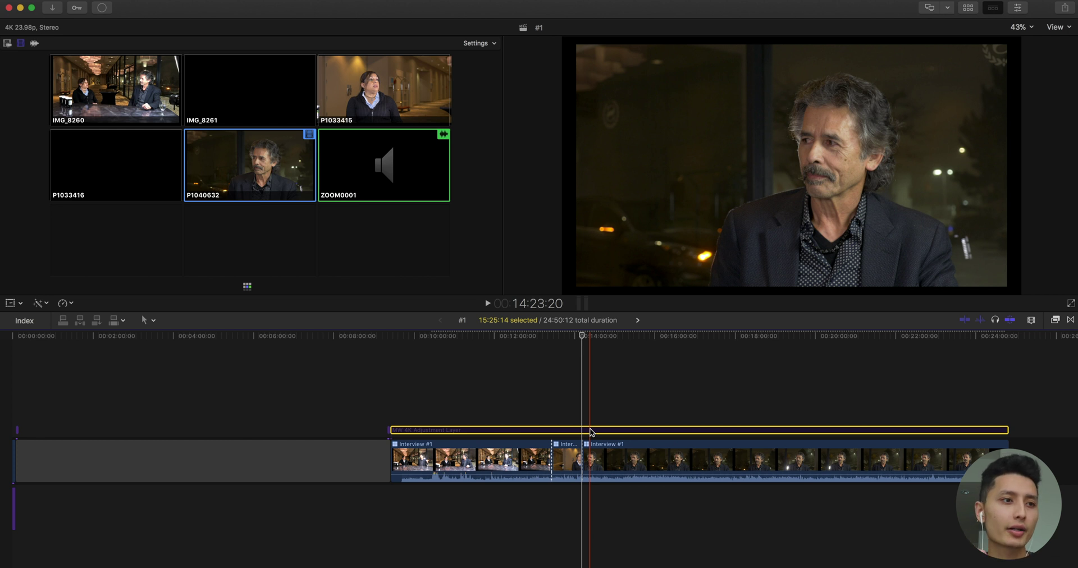
drag(590, 432, 590, 432)
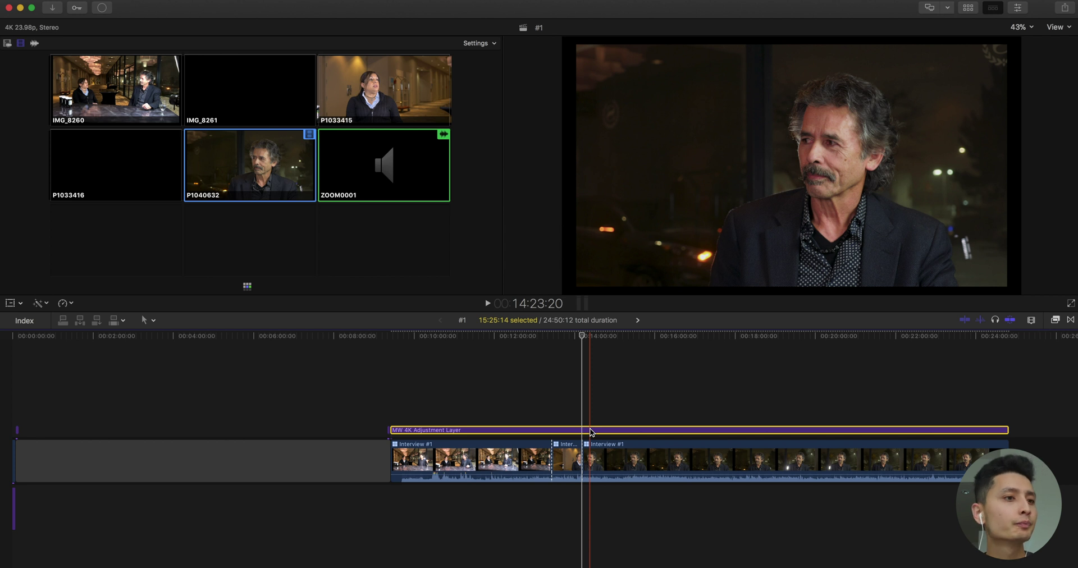
Switch angles to P1033415 and back to the IMG_8260 two-shot, then zoom in on the cut
key(3)
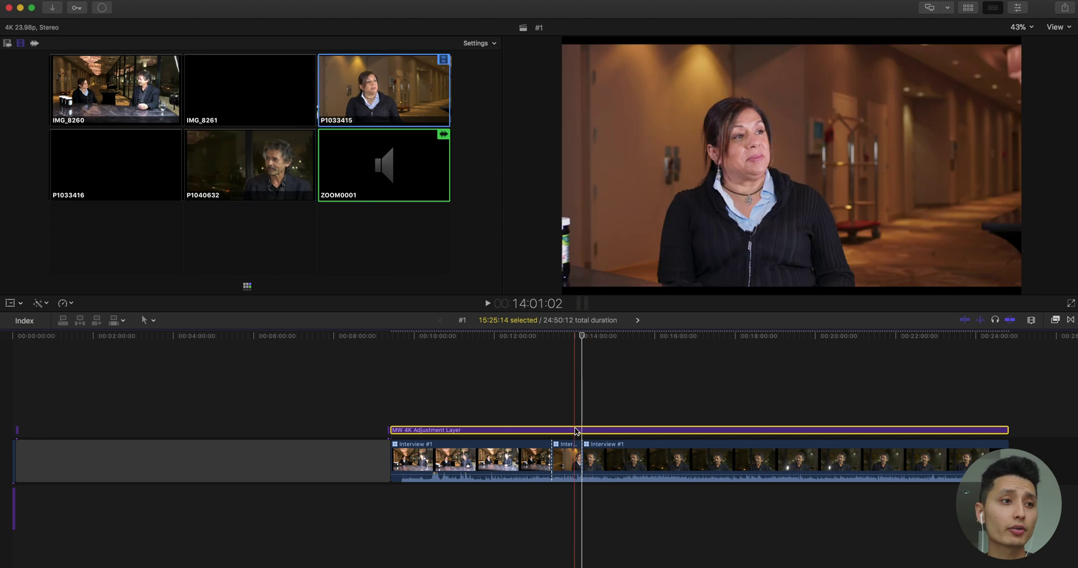
key(1)
key(cmd+equal)
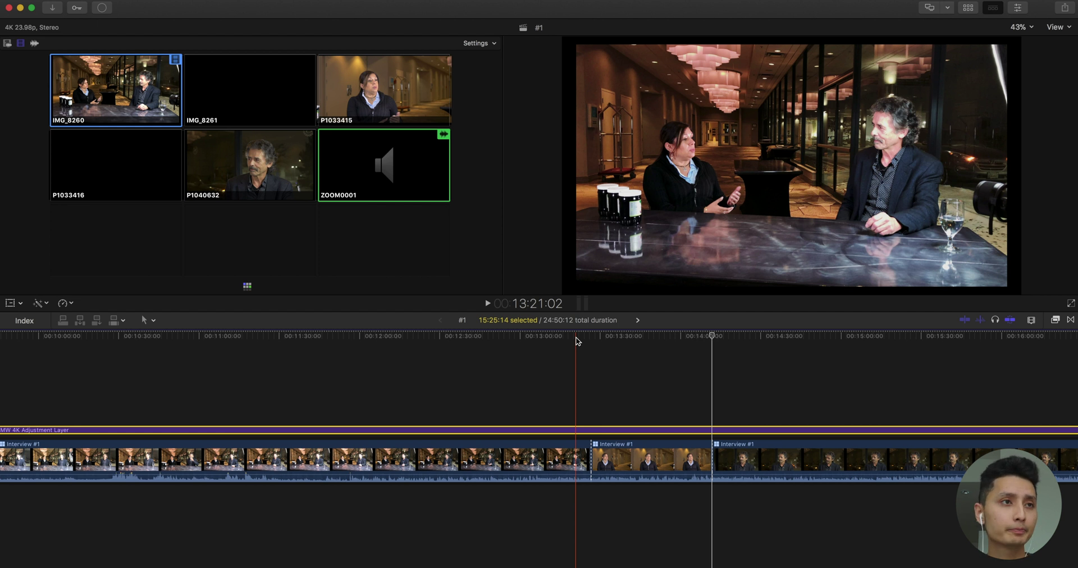
click(575, 341)
key(space)
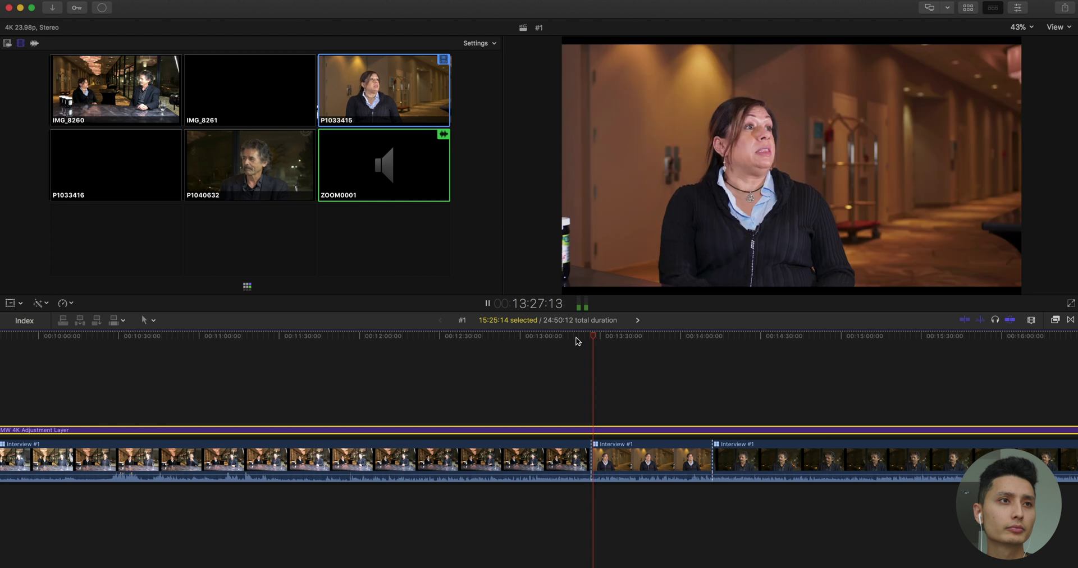
key(space)
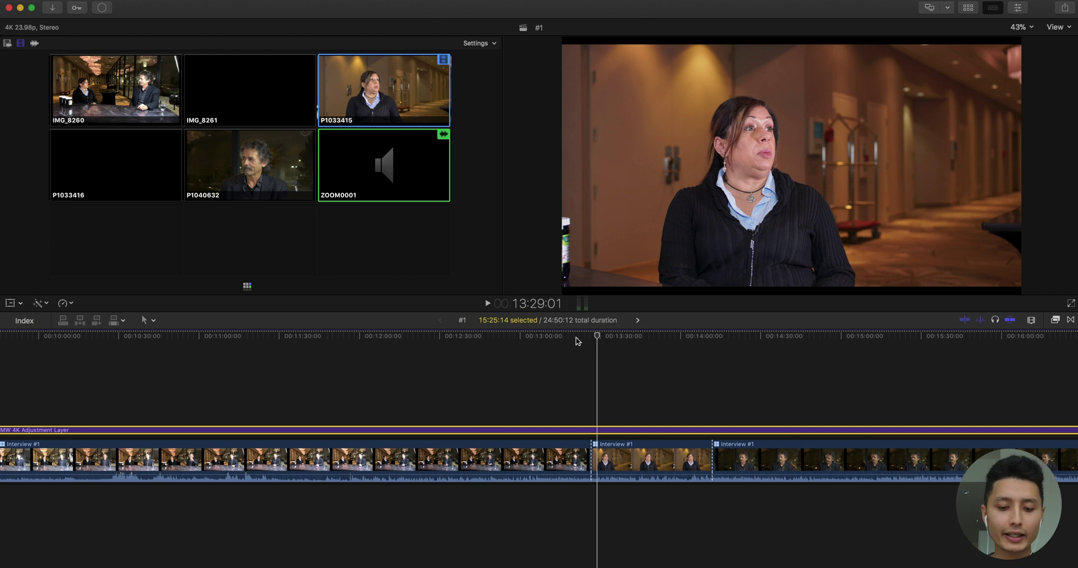
key(super+equal)
key(super+equal)
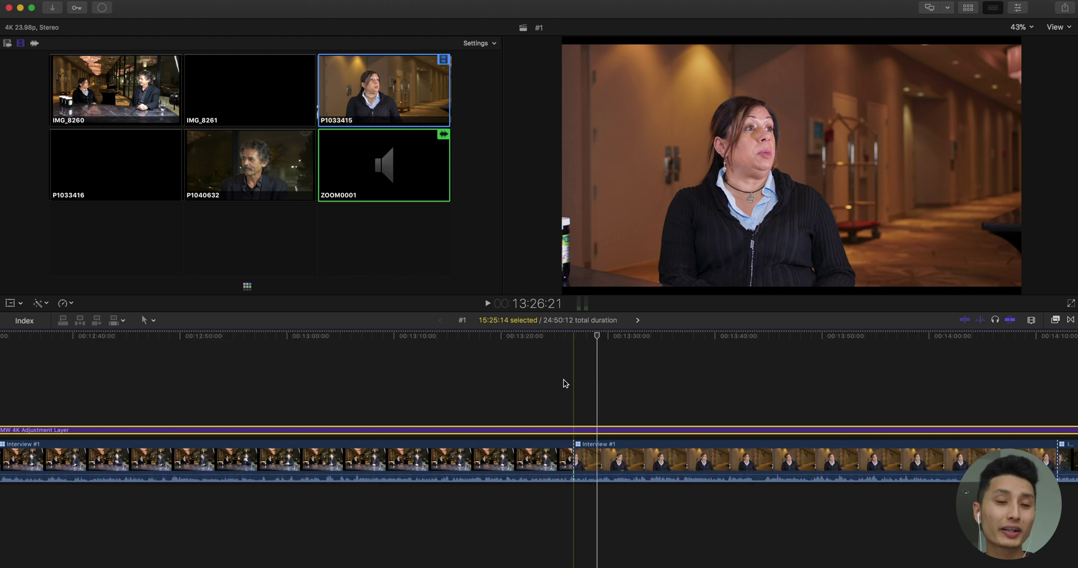
key(1)
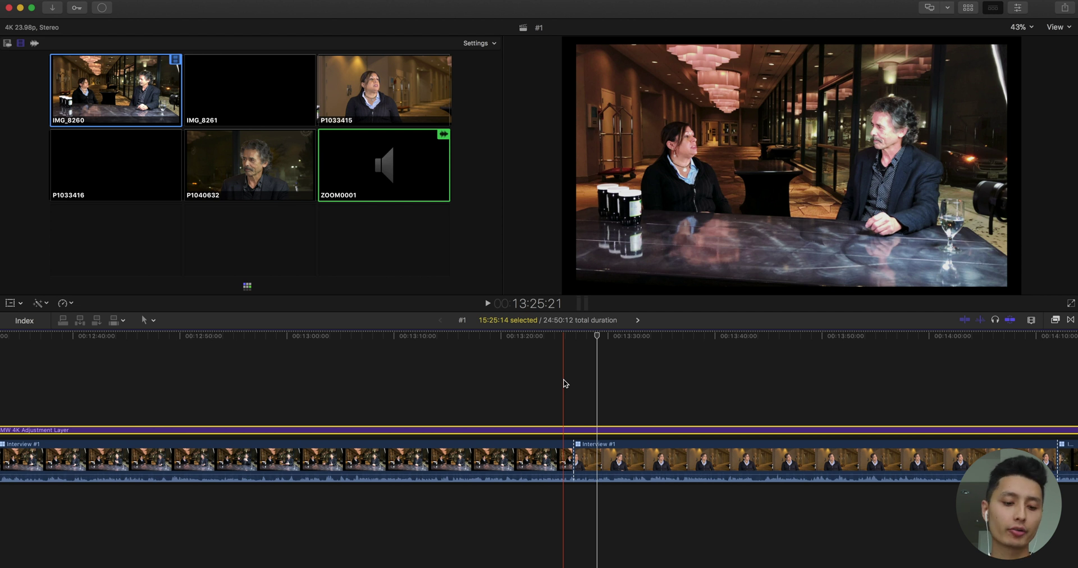
key(shift+z)
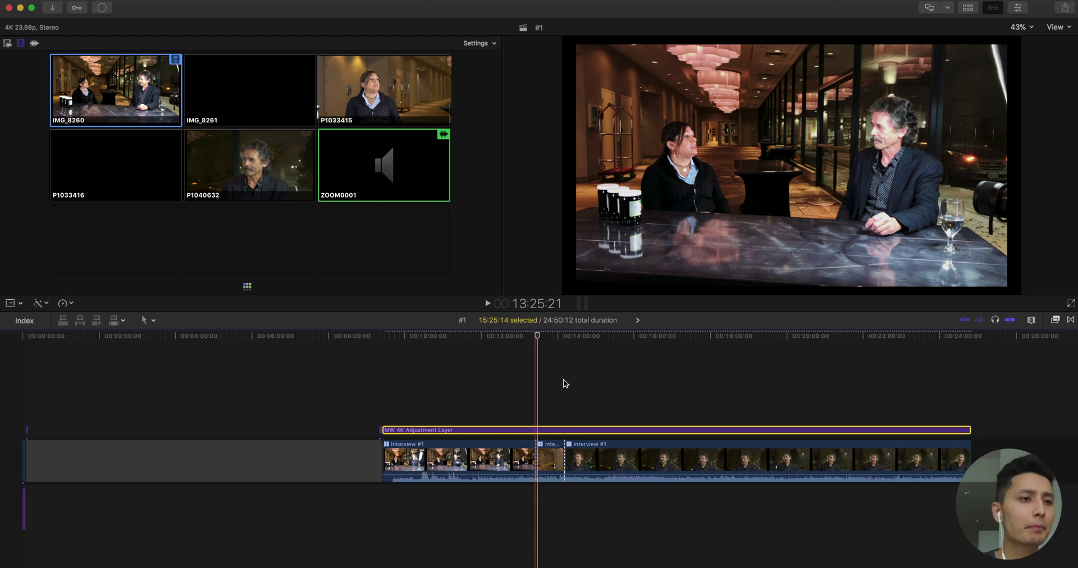